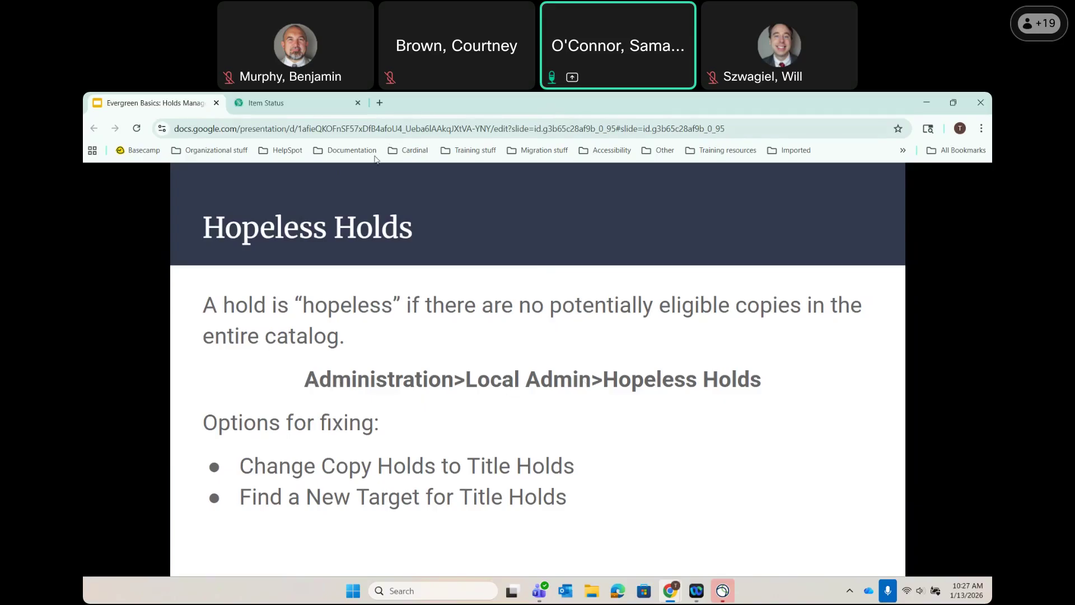
Switch to the Evergreen staff client and open the Hopeless Holds list in Local Administration.
{"action": "left_click", "coordinate": [313, 103]}
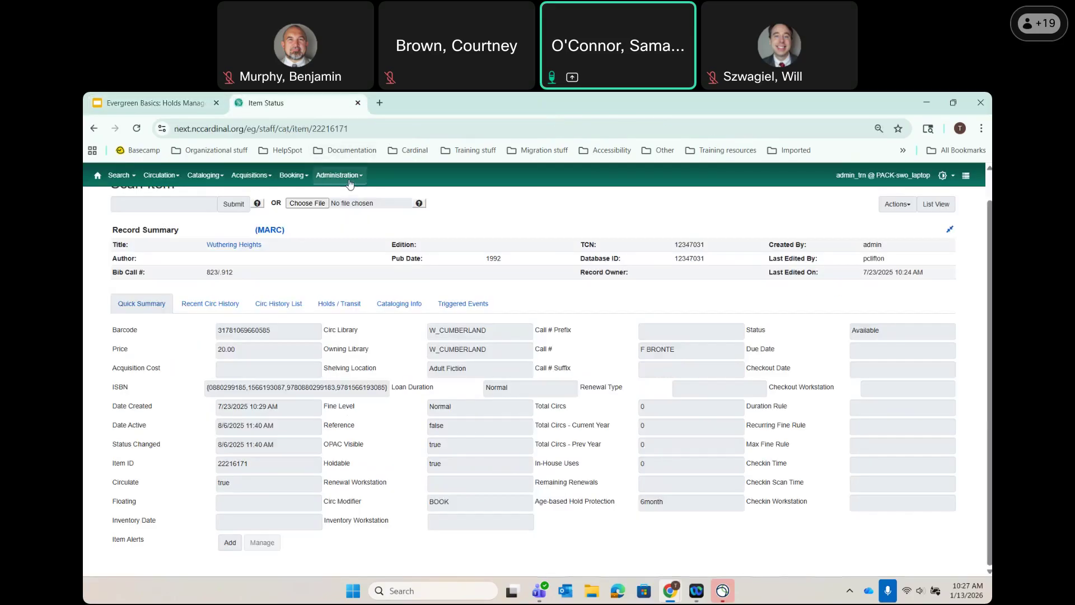
{"action": "left_click", "coordinate": [349, 180]}
{"action": "left_click", "coordinate": [361, 230]}
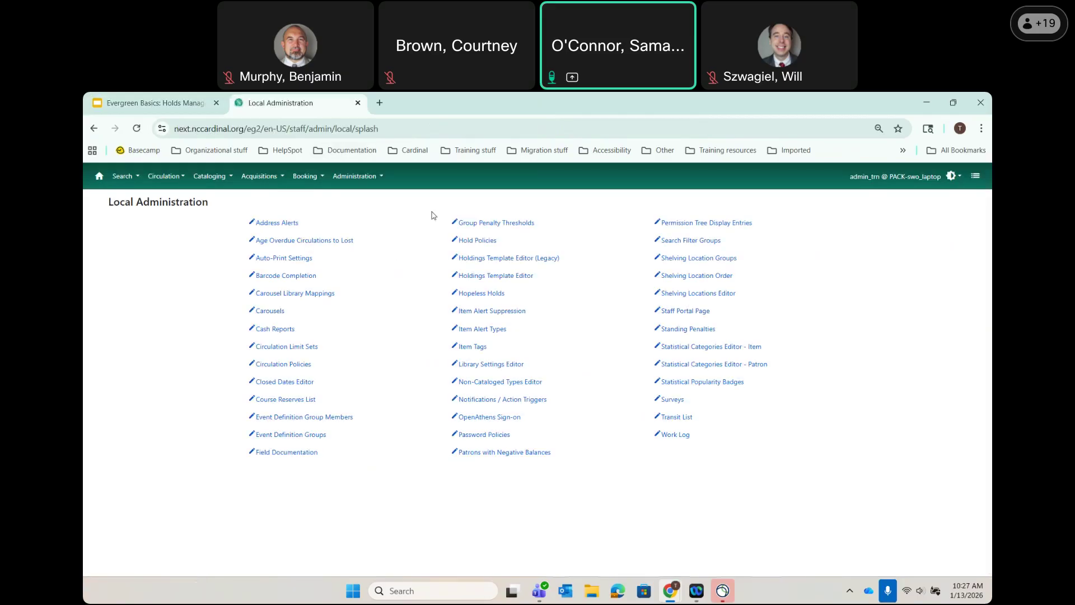
{"action": "left_click", "coordinate": [483, 293]}
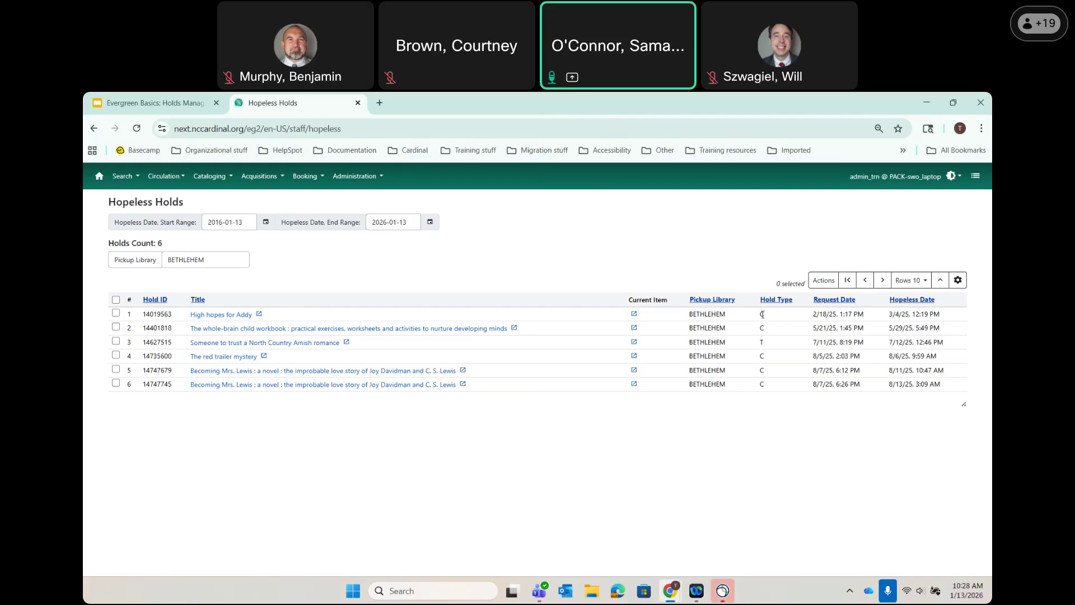
Open the current item of the "High hopes for Addy" hold and check its status, plus the statuses of all copies on its title record.
{"action": "left_click", "coordinate": [634, 316]}
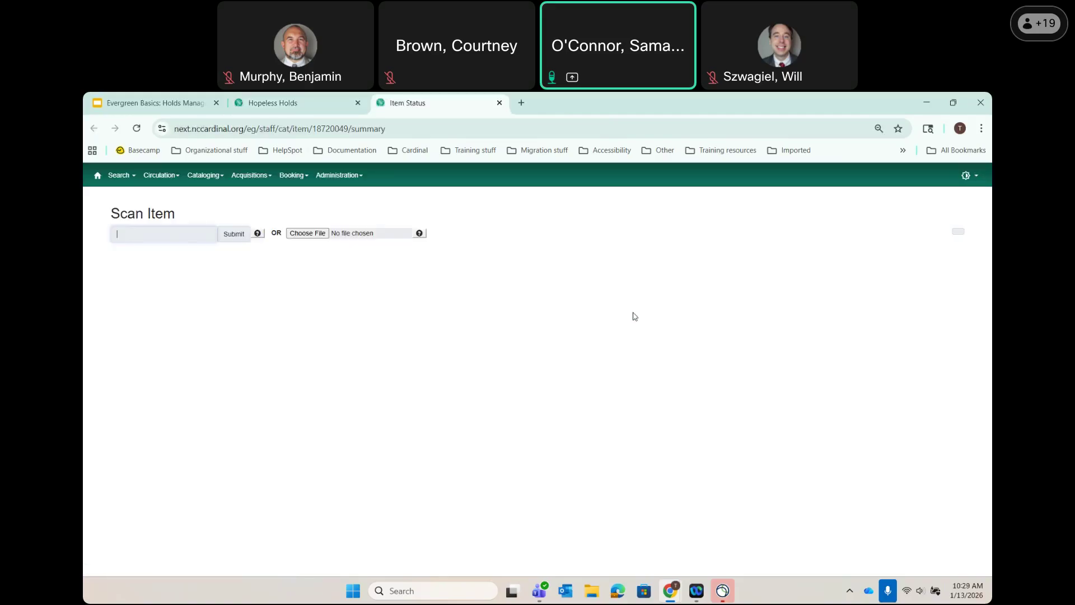
{"action": "left_click_drag", "start_coordinate": [891, 361], "coordinate": [828, 349]}
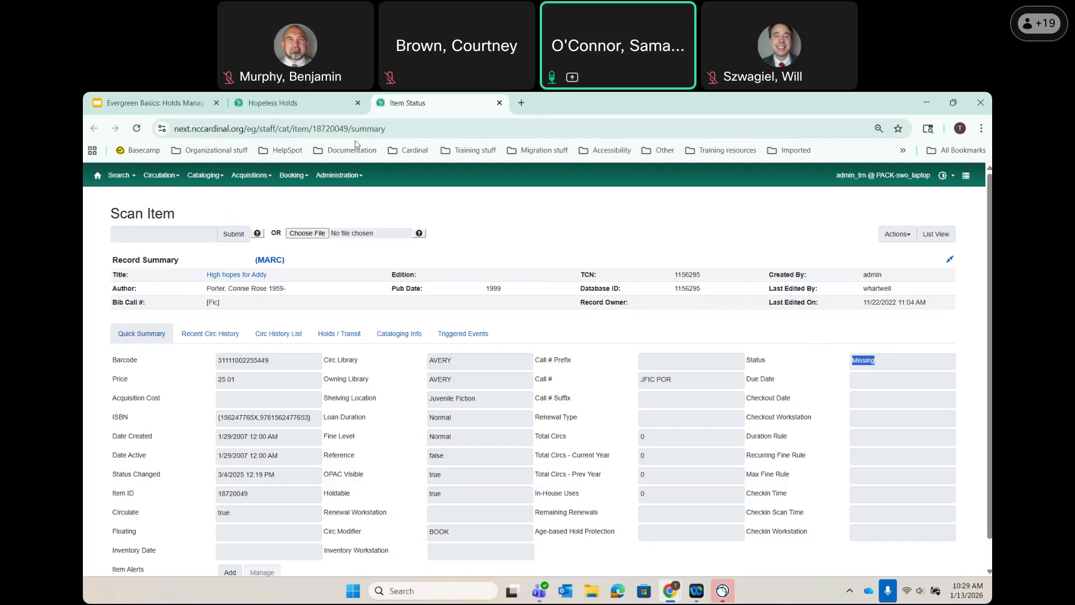
{"action": "left_click", "coordinate": [235, 275]}
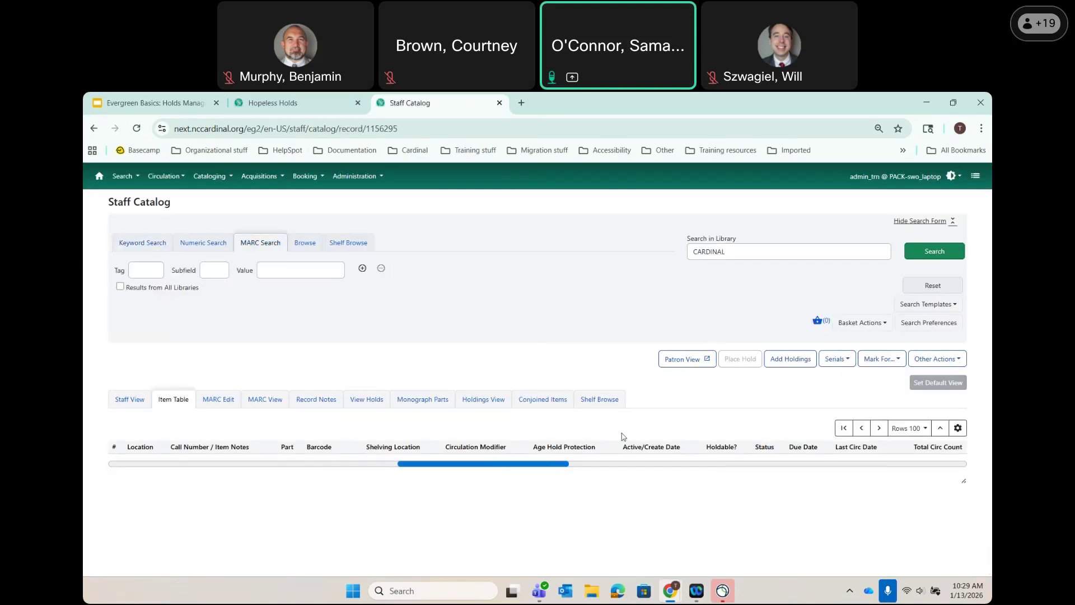
{"action": "scroll", "coordinate": [676, 416], "scroll_direction": "down", "scroll_amount": 18}
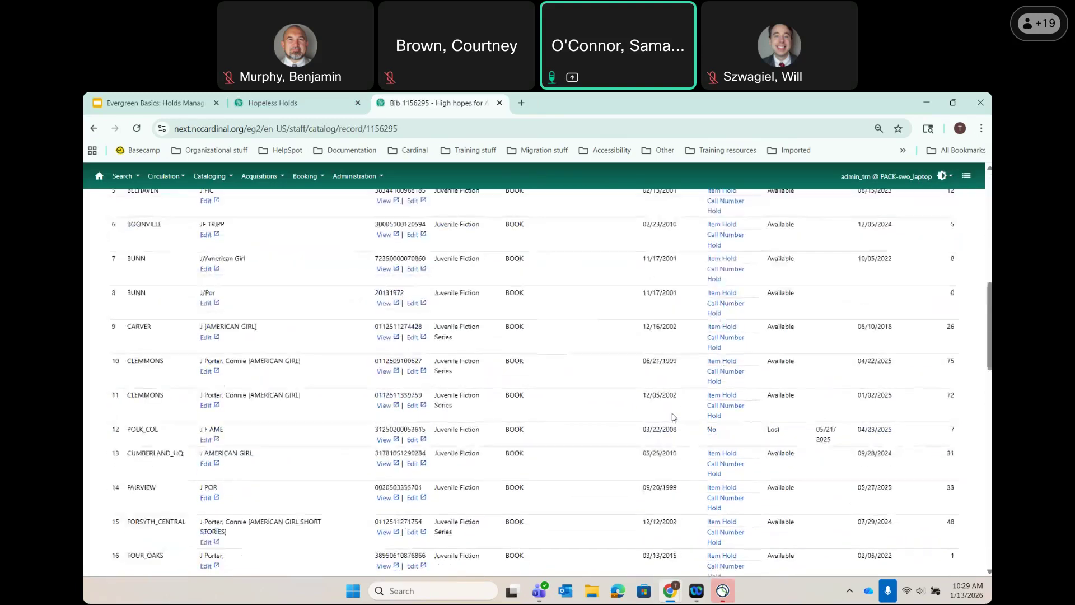
{"action": "scroll", "coordinate": [674, 417], "scroll_direction": "down", "scroll_amount": 6}
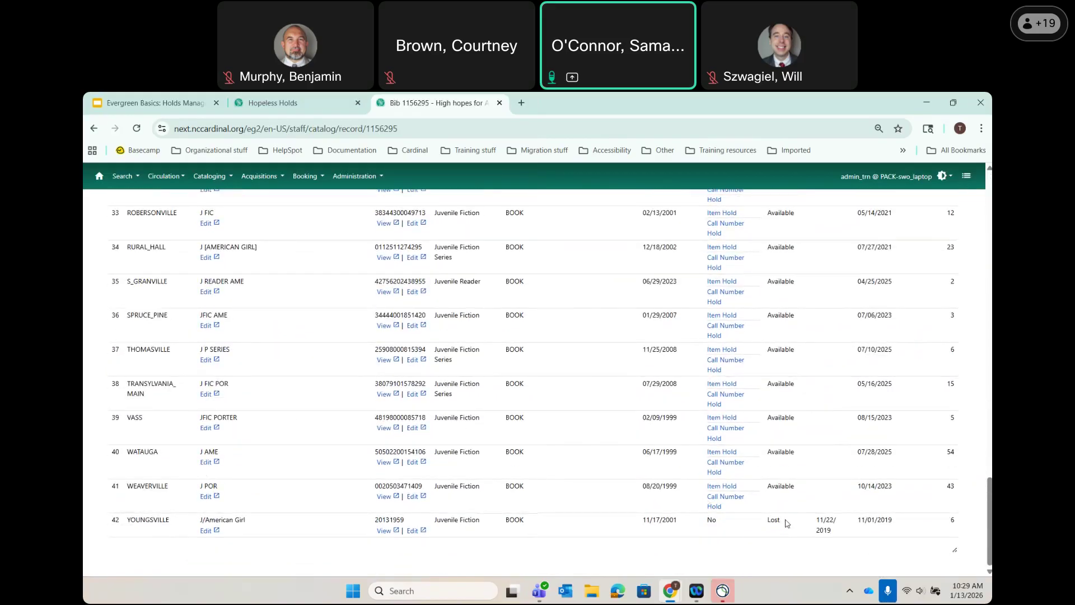
{"action": "left_click_drag", "start_coordinate": [788, 523], "coordinate": [767, 522]}
{"action": "scroll", "coordinate": [773, 518], "scroll_direction": "up", "scroll_amount": 12}
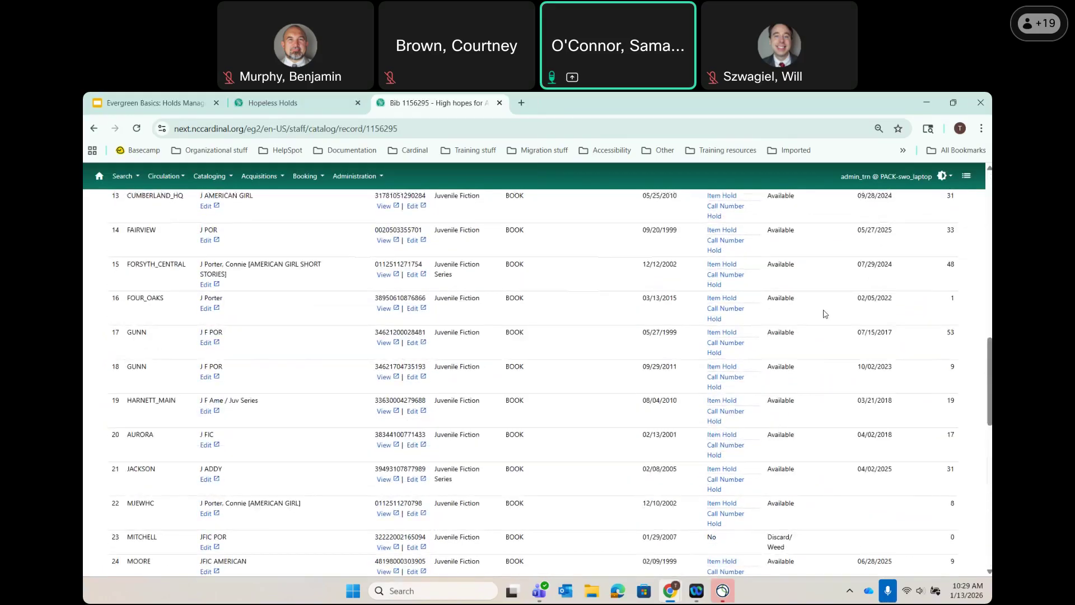
{"action": "scroll", "coordinate": [823, 313], "scroll_direction": "up", "scroll_amount": 5}
{"action": "scroll", "coordinate": [769, 407], "scroll_direction": "up", "scroll_amount": 3}
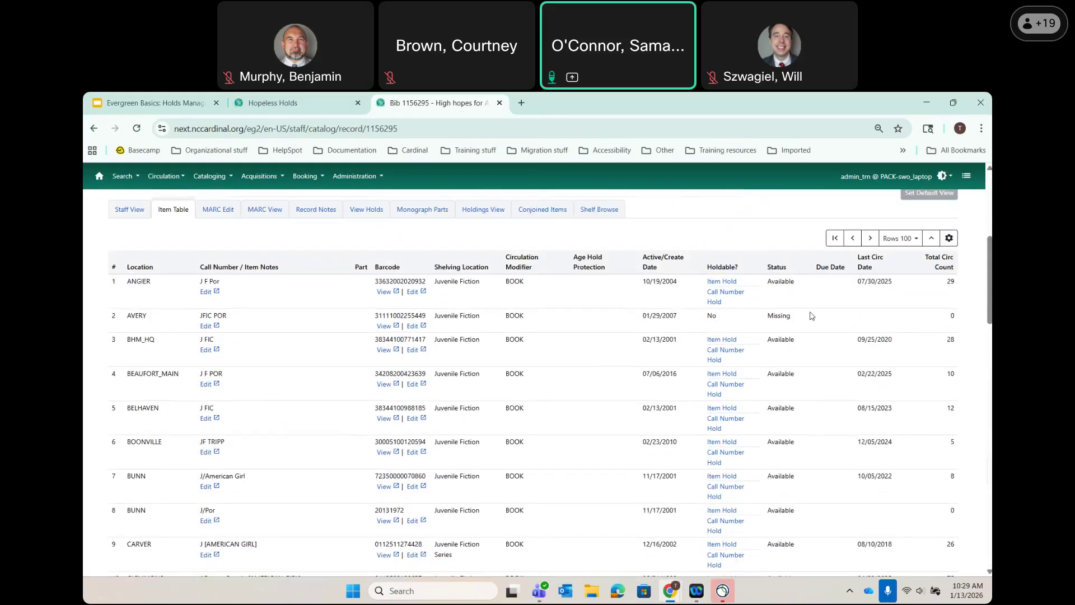
{"action": "left_click_drag", "start_coordinate": [791, 317], "coordinate": [768, 318]}
In the Hopeless Holds list, select the "Someone to trust a North Country Amish romance" hold and check the item status on its title record.
{"action": "left_click", "coordinate": [305, 105]}
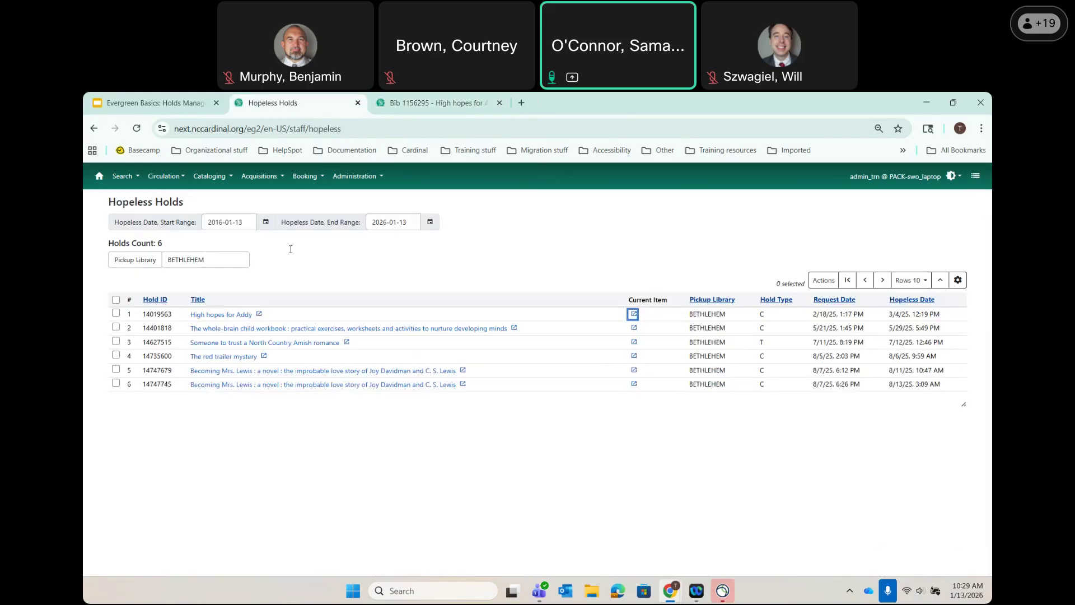
{"action": "double_click", "coordinate": [769, 317]}
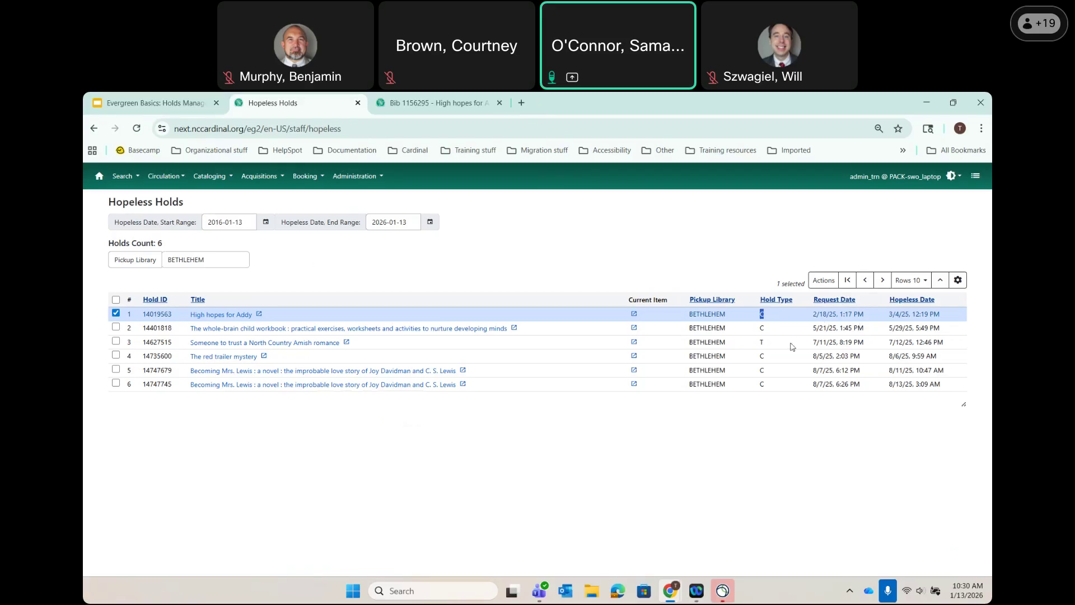
{"action": "double_click", "coordinate": [762, 342]}
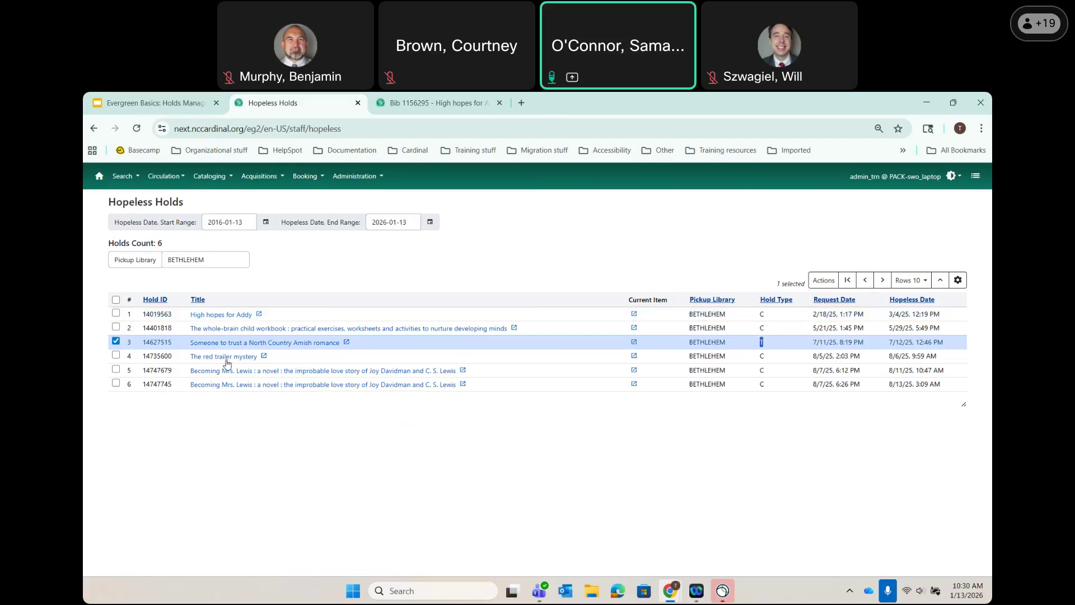
{"action": "left_click", "coordinate": [203, 347]}
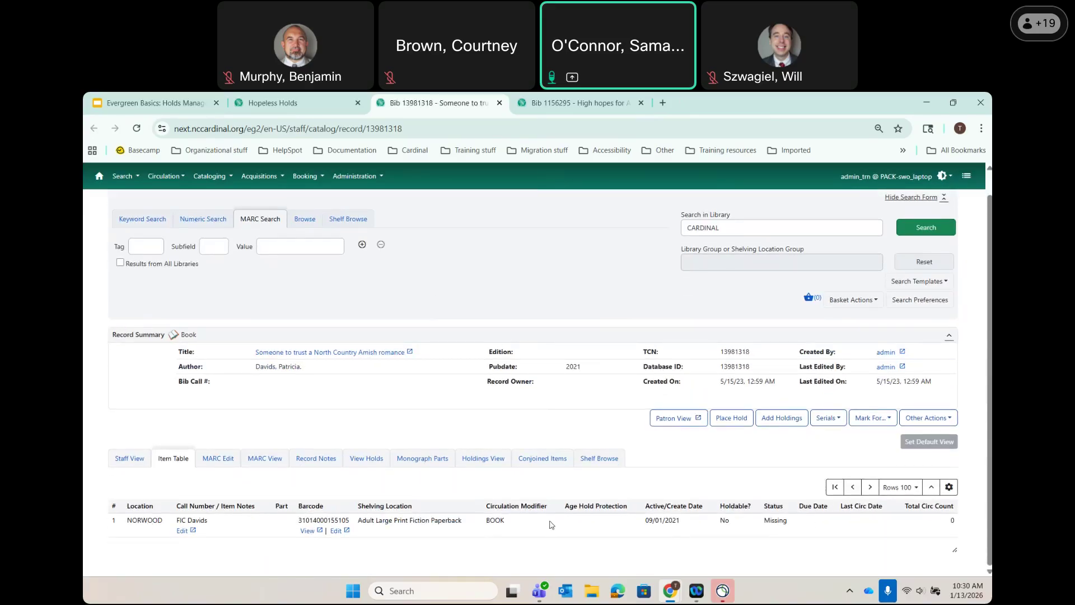
{"action": "double_click", "coordinate": [776, 521]}
Set up a catalog keyword search for "someone to trust" combined with the author "davids".
{"action": "left_click", "coordinate": [142, 219]}
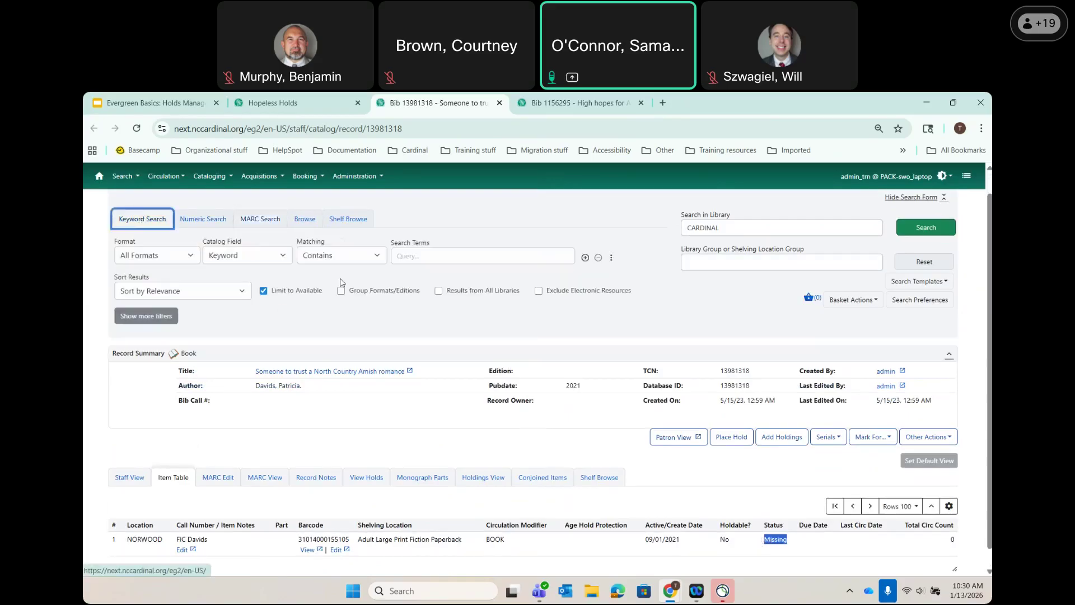
{"action": "left_click", "coordinate": [416, 256]}
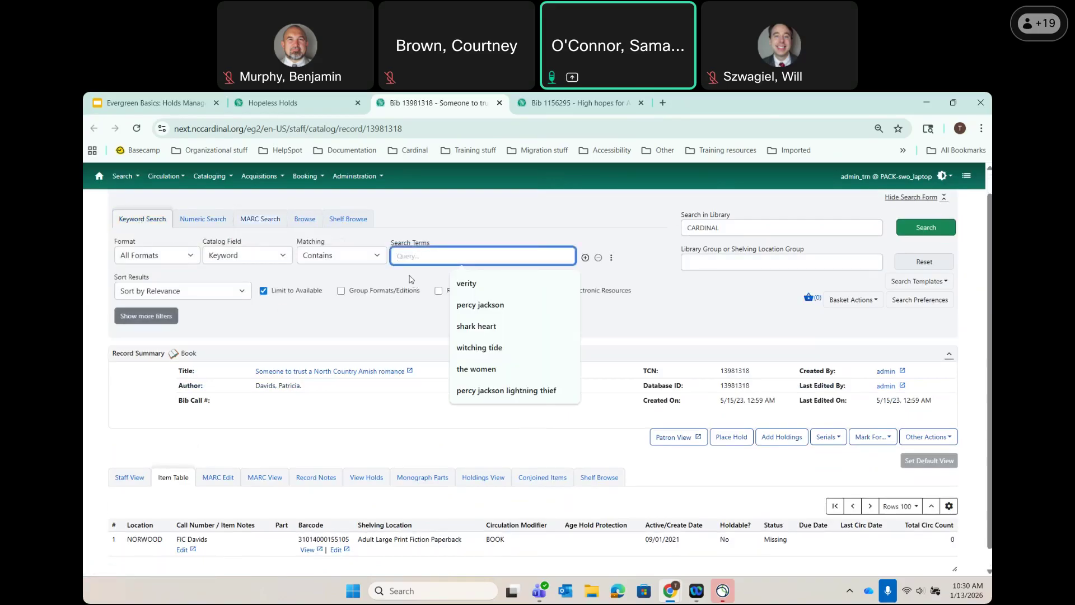
{"action": "type", "text": "someone to trust"}
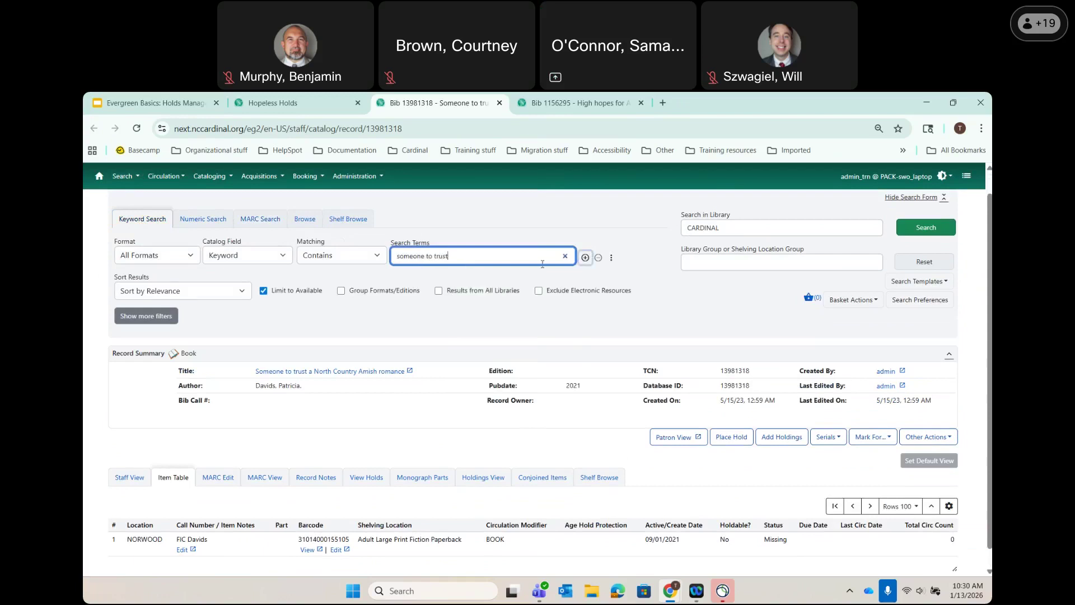
{"action": "left_click", "coordinate": [585, 258]}
{"action": "left_click", "coordinate": [347, 286]}
{"action": "left_click", "coordinate": [347, 286]}
{"action": "left_click", "coordinate": [266, 292]}
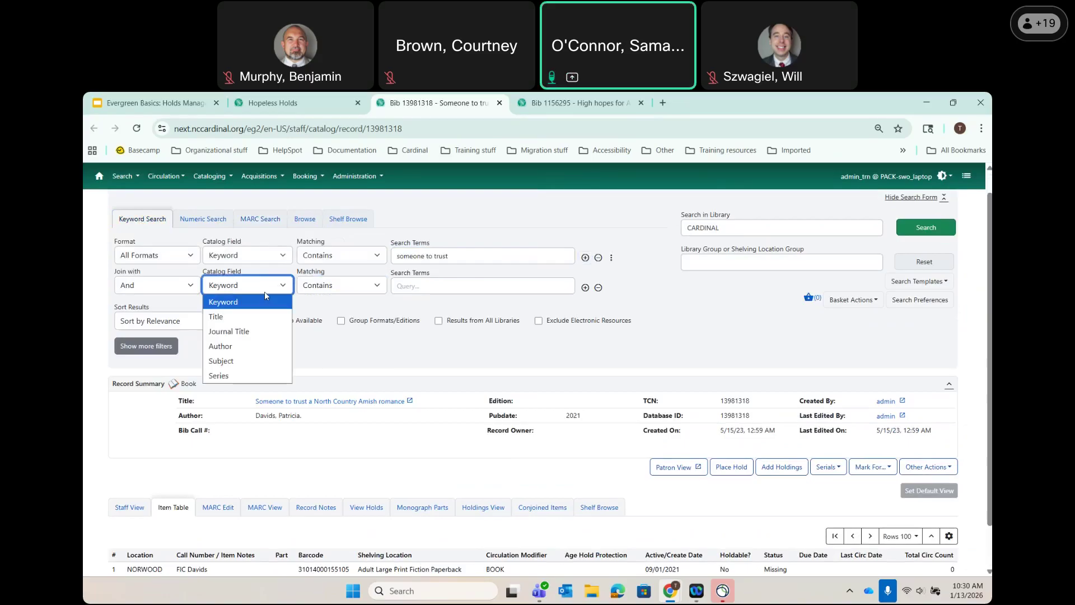
{"action": "left_click", "coordinate": [220, 346]}
{"action": "left_click", "coordinate": [418, 287]}
{"action": "type", "text": "davids"}
Check the missing copy's shelving location, limit the search format to Large Print Book, and run the search to review the results.
{"action": "scroll", "coordinate": [364, 529], "scroll_direction": "down", "scroll_amount": 1}
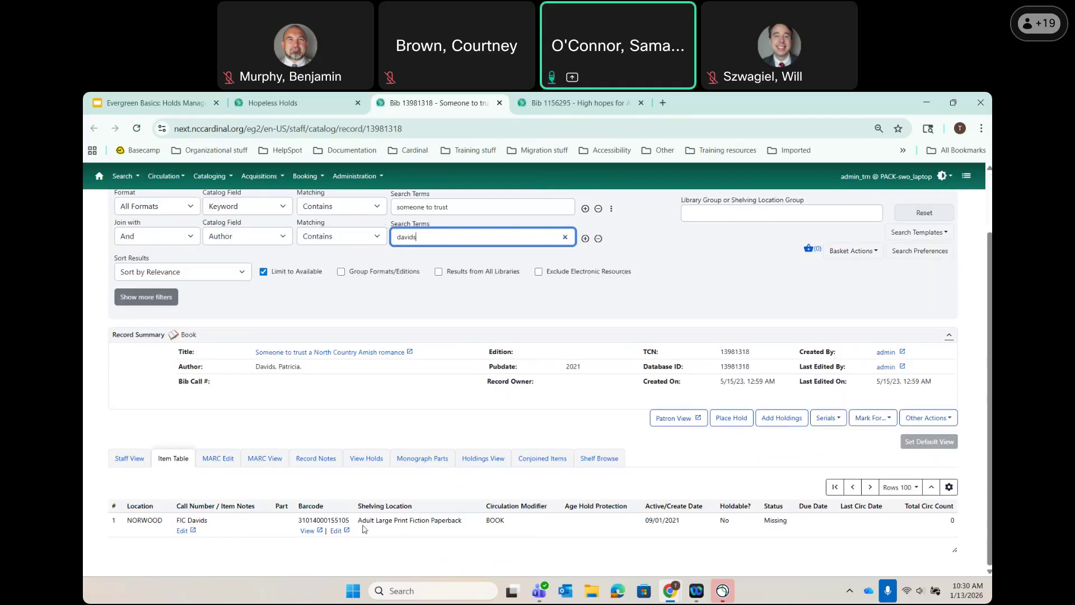
{"action": "left_click_drag", "start_coordinate": [359, 521], "coordinate": [462, 532]}
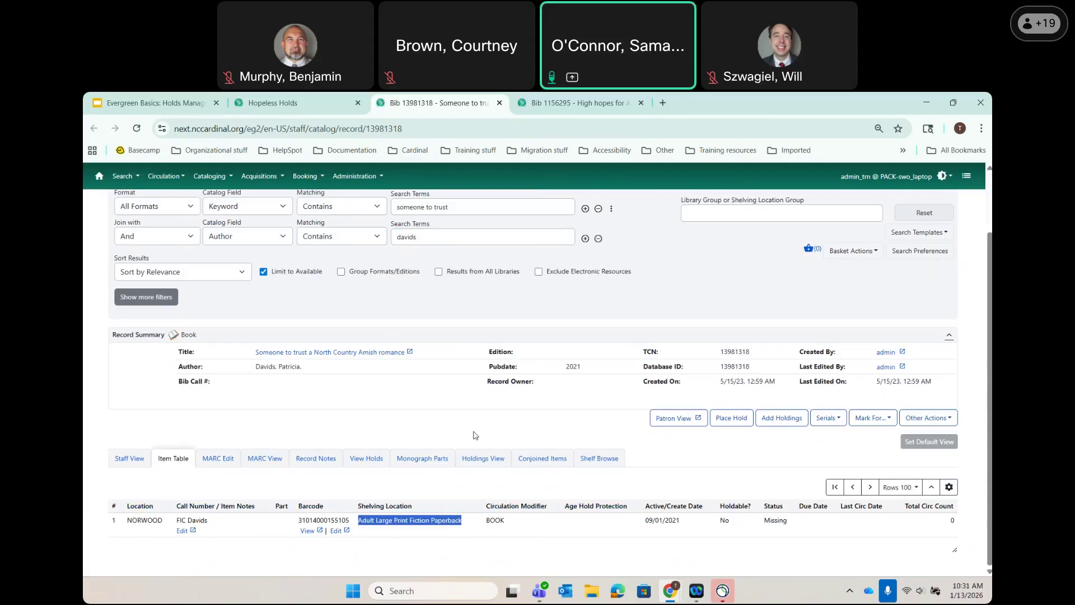
{"action": "scroll", "coordinate": [474, 436], "scroll_direction": "up", "scroll_amount": 1}
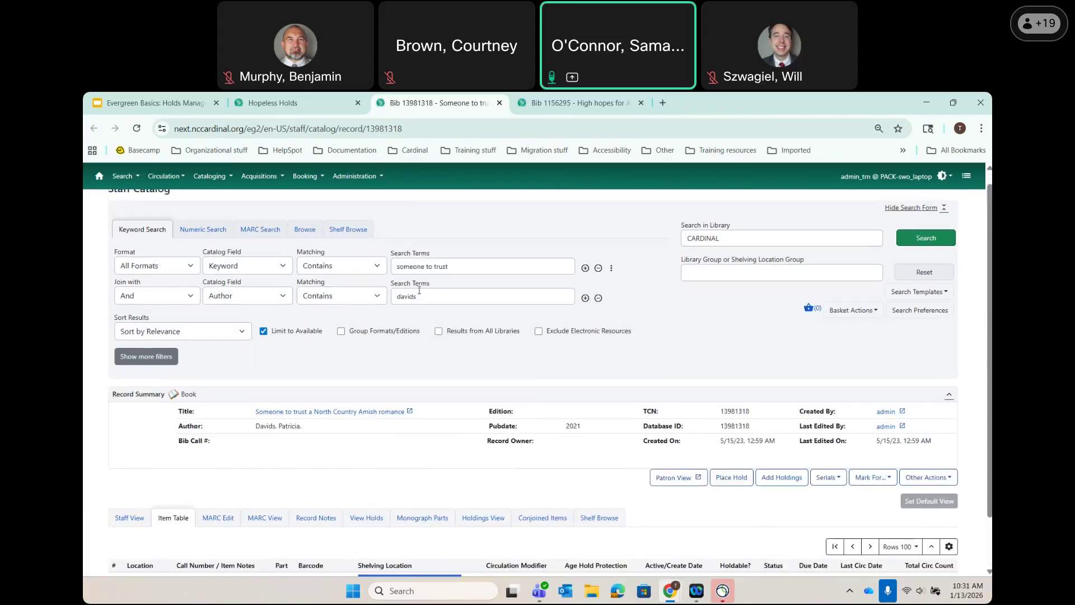
{"action": "left_click", "coordinate": [166, 271]}
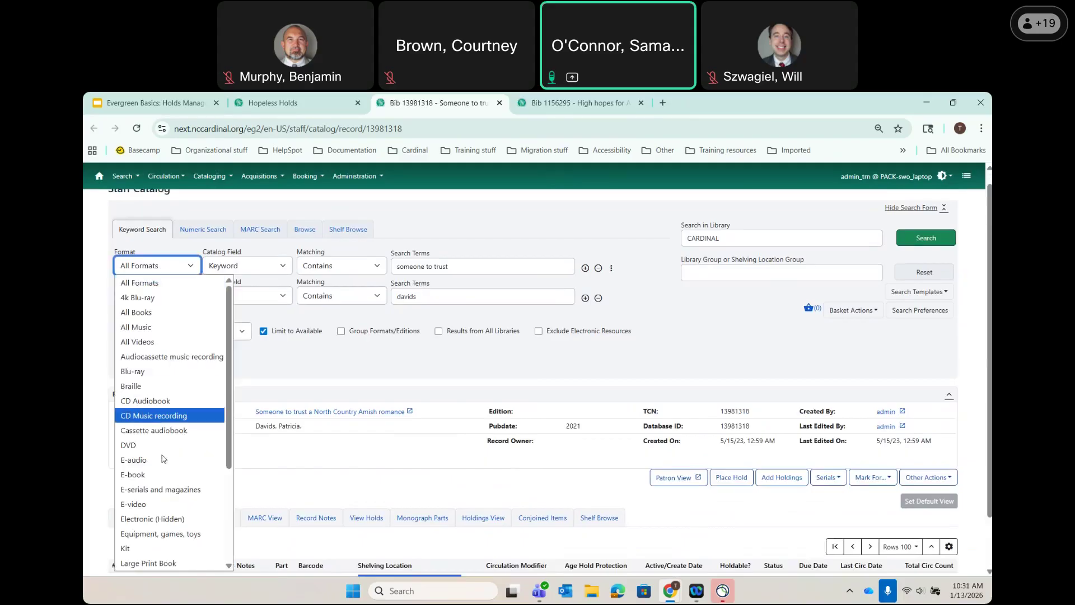
{"action": "left_click", "coordinate": [148, 563]}
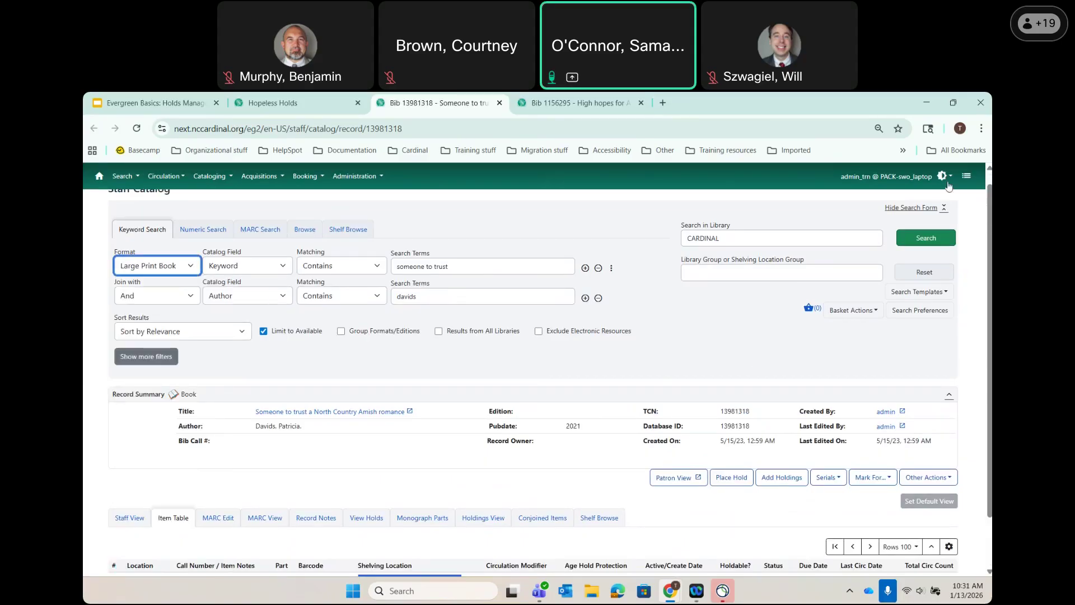
{"action": "left_click", "coordinate": [939, 241]}
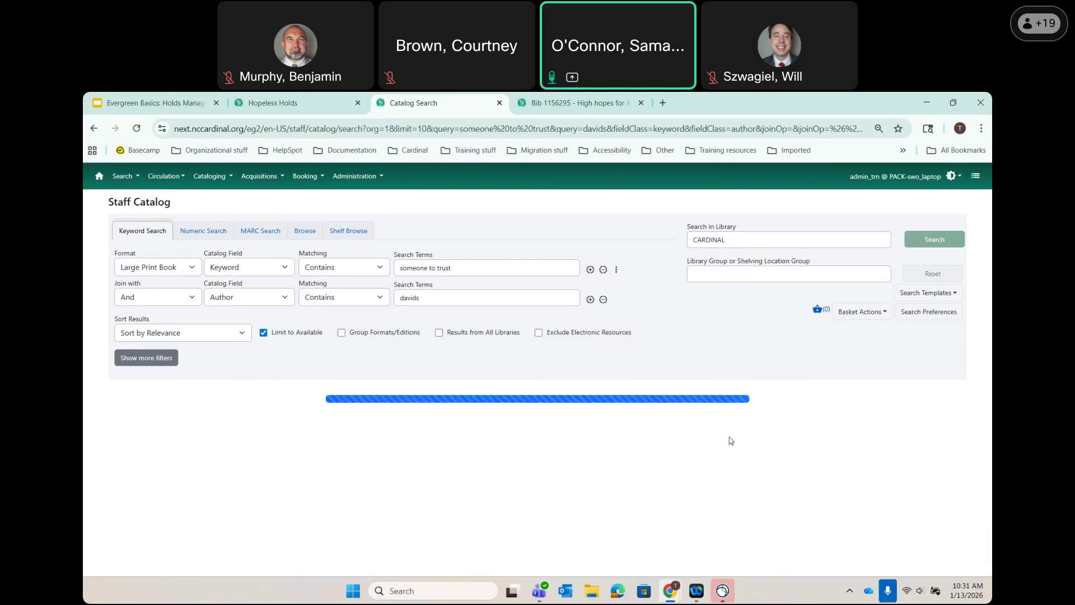
{"action": "scroll", "coordinate": [722, 434], "scroll_direction": "down", "scroll_amount": 2}
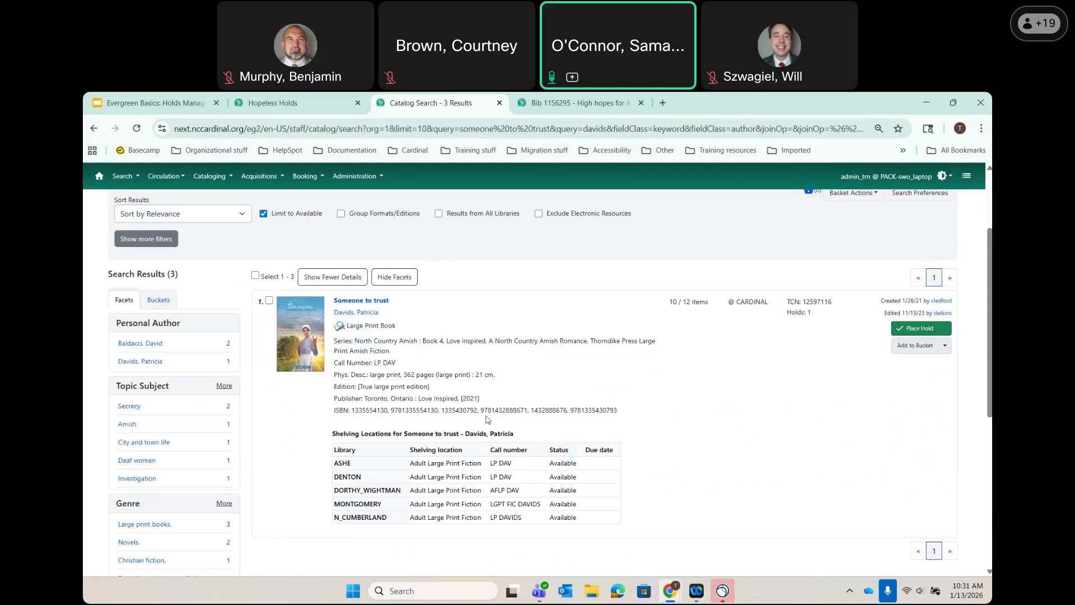
{"action": "scroll", "coordinate": [497, 370], "scroll_direction": "down", "scroll_amount": 1}
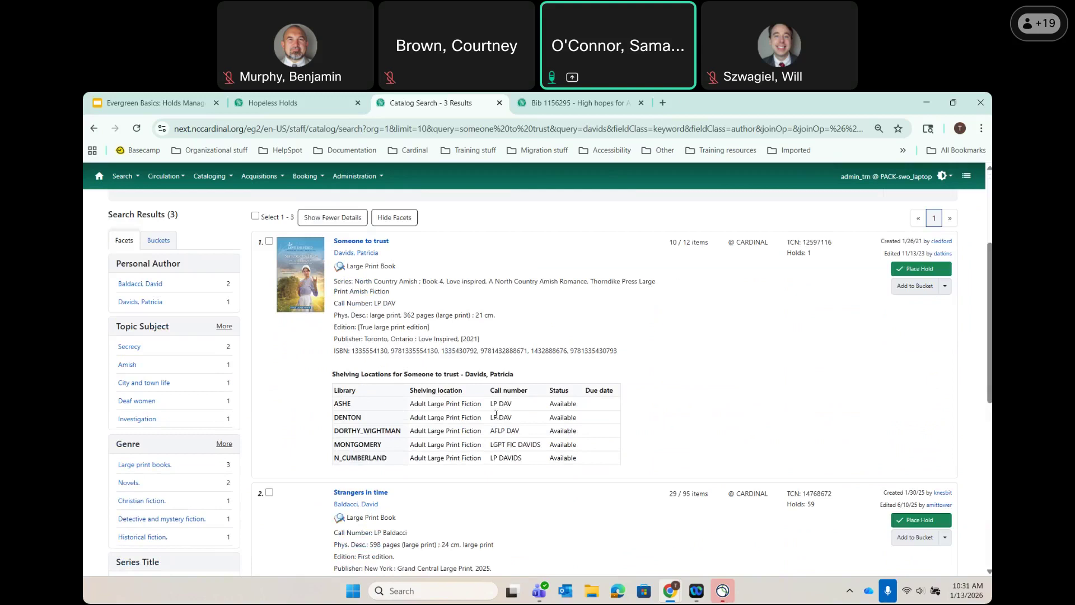
{"action": "left_click", "coordinate": [273, 102]}
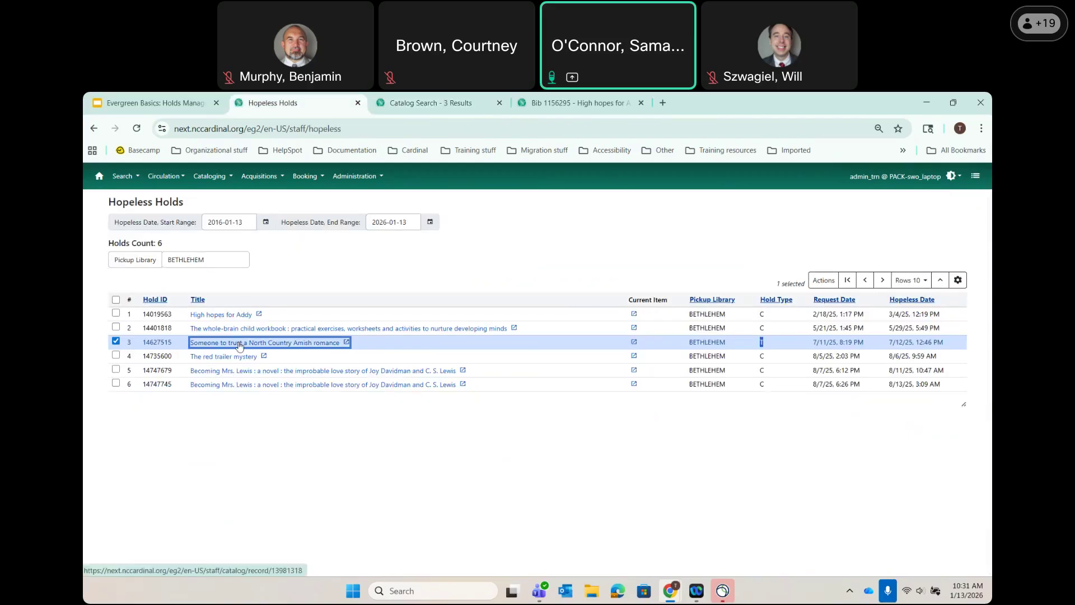
{"action": "left_click", "coordinate": [381, 106]}
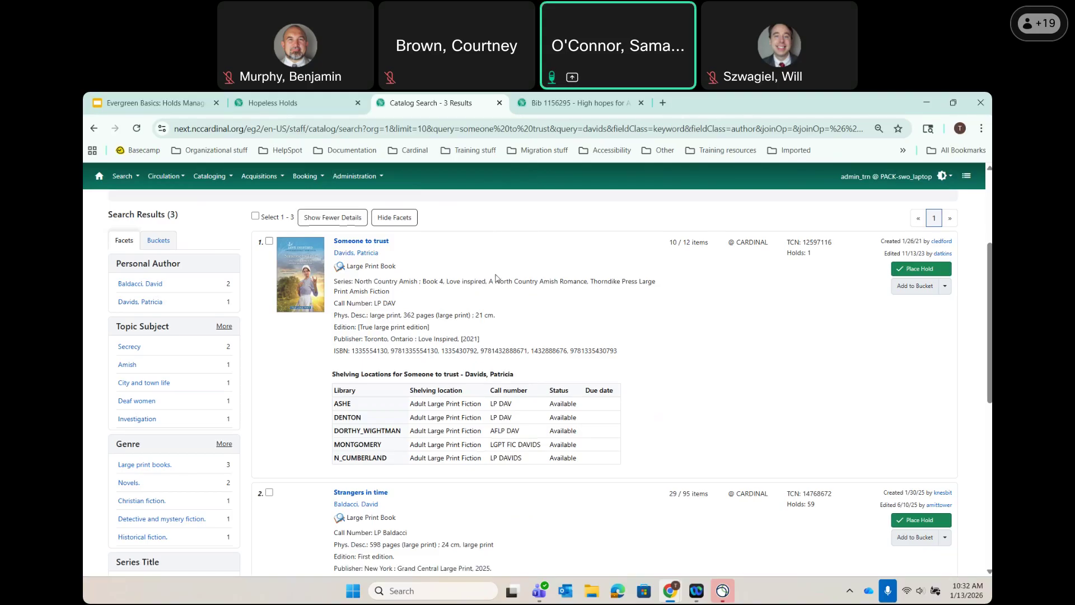
Open the large print "Someone to trust" record from the search results and mark it for Title Hold Transfer.
{"action": "scroll", "coordinate": [692, 300], "scroll_direction": "up", "scroll_amount": 1}
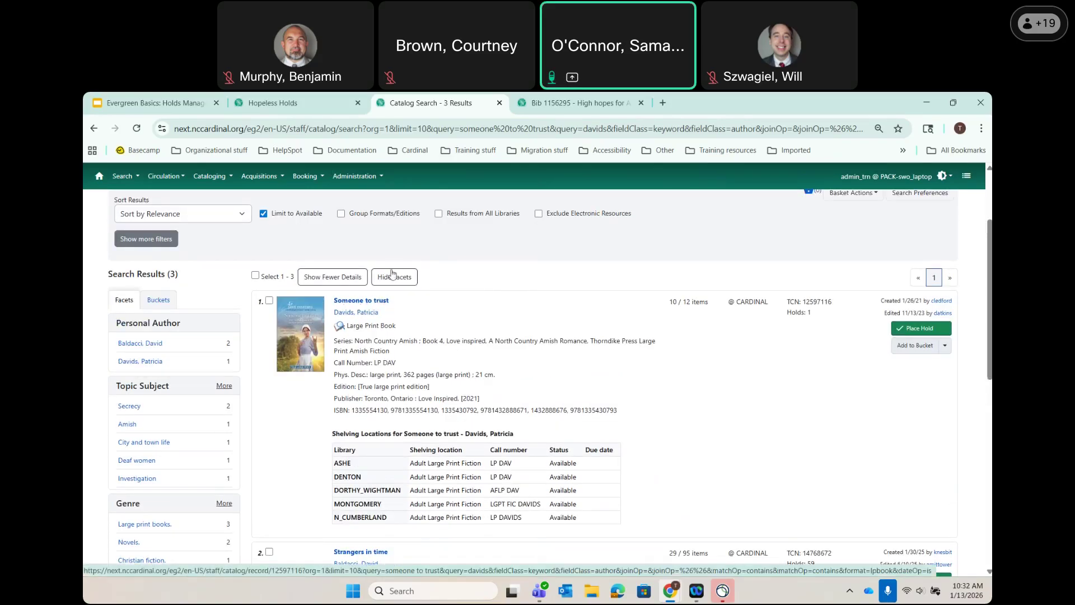
{"action": "left_click", "coordinate": [352, 303]}
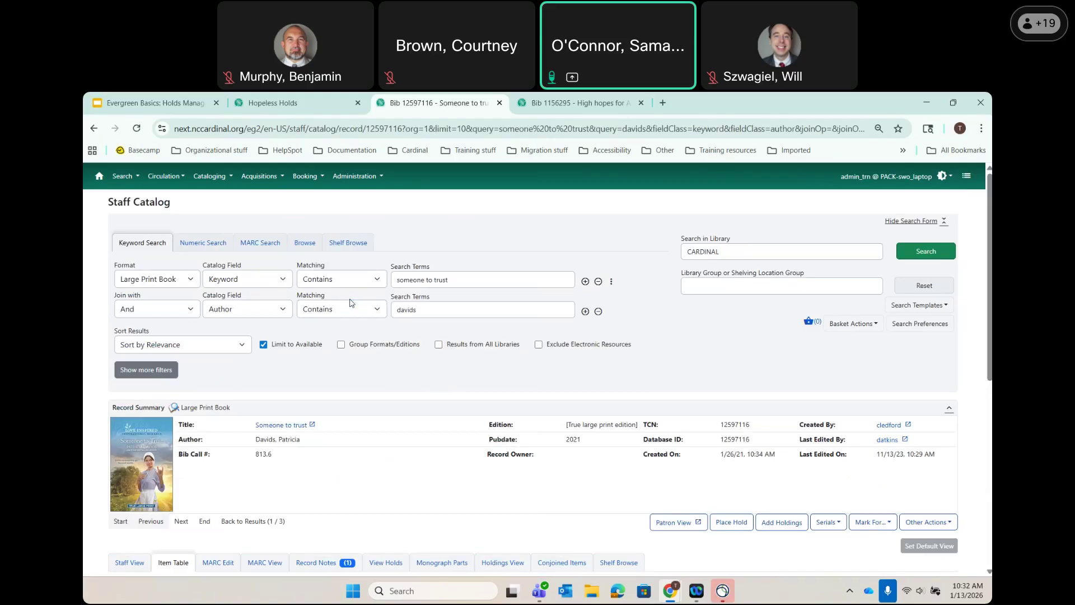
{"action": "left_click", "coordinate": [885, 525]}
{"action": "scroll", "coordinate": [886, 526], "scroll_direction": "down", "scroll_amount": 2}
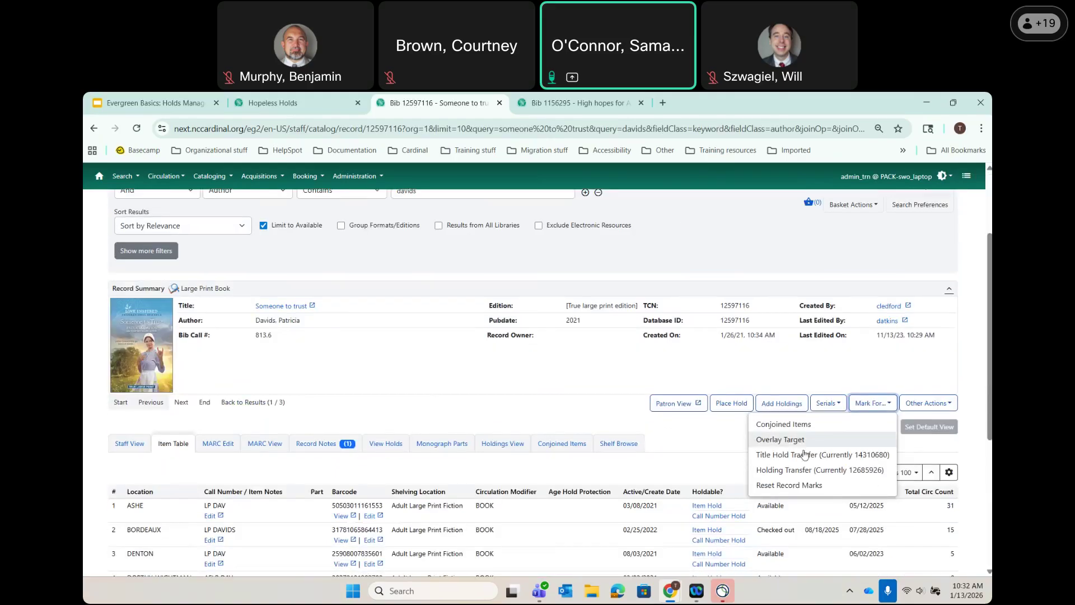
{"action": "left_click", "coordinate": [801, 456]}
Transfer the selected "Someone to trust a North Country Amish romance" hold in the Hopeless Holds list to the marked title.
{"action": "left_click", "coordinate": [275, 106]}
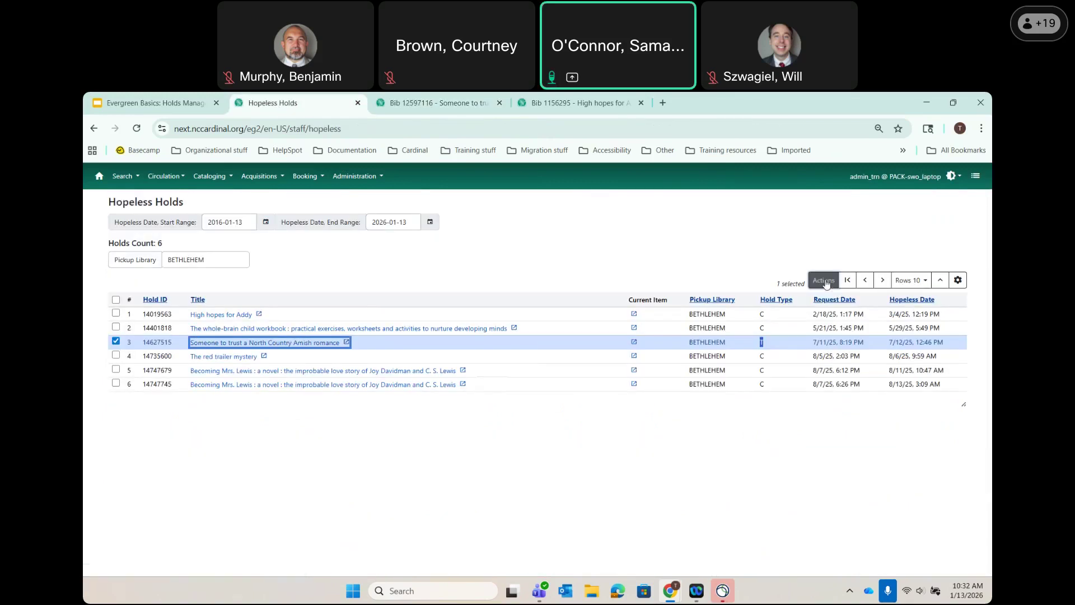
{"action": "left_click", "coordinate": [824, 281]}
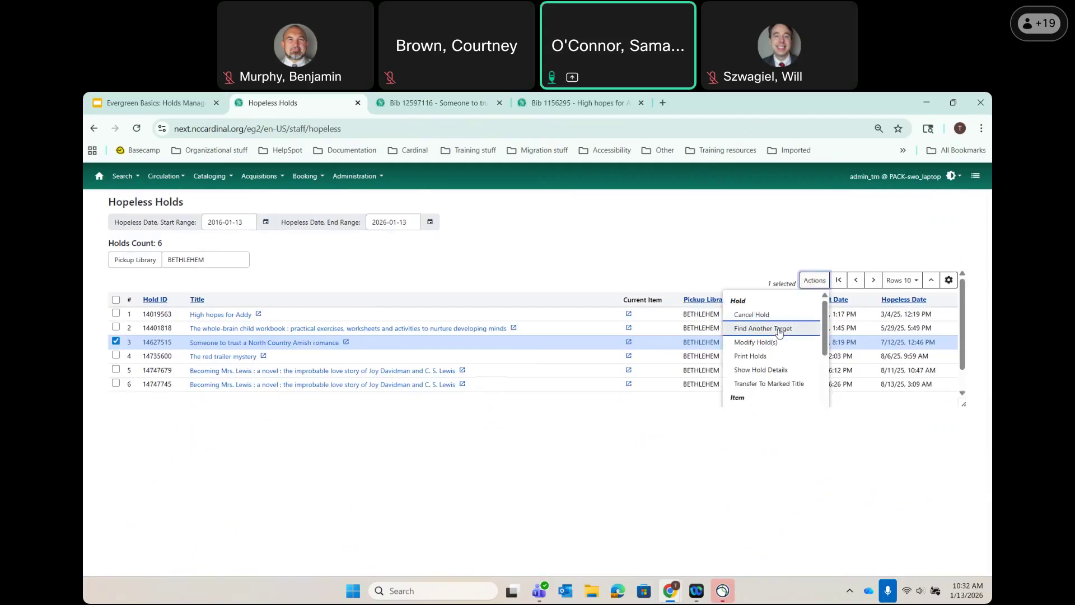
{"action": "scroll", "coordinate": [780, 332], "scroll_direction": "down", "scroll_amount": 1}
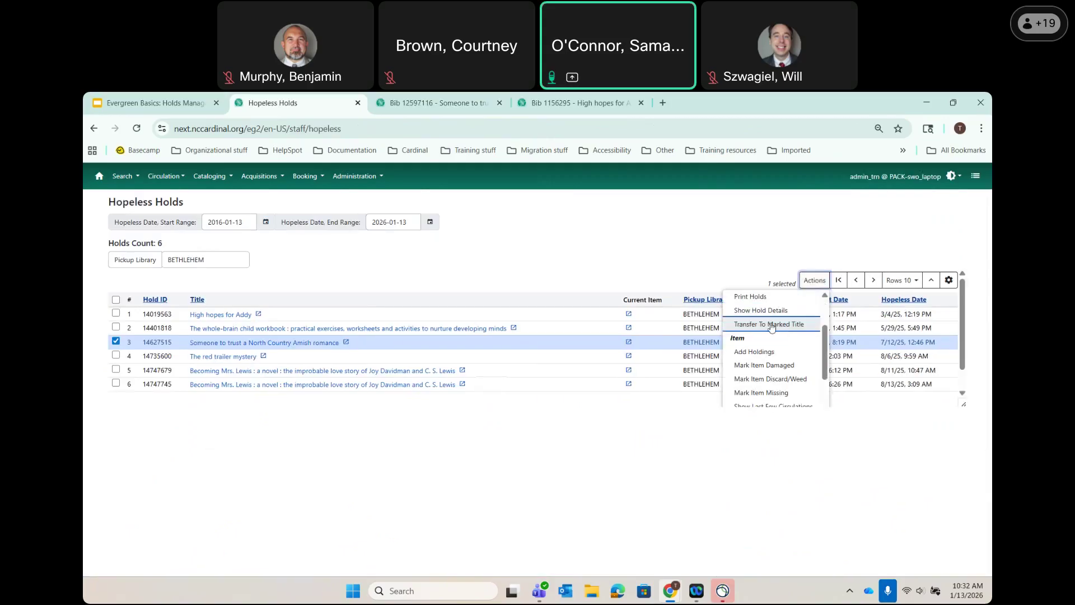
{"action": "left_click", "coordinate": [772, 325]}
{"action": "left_click", "coordinate": [630, 248]}
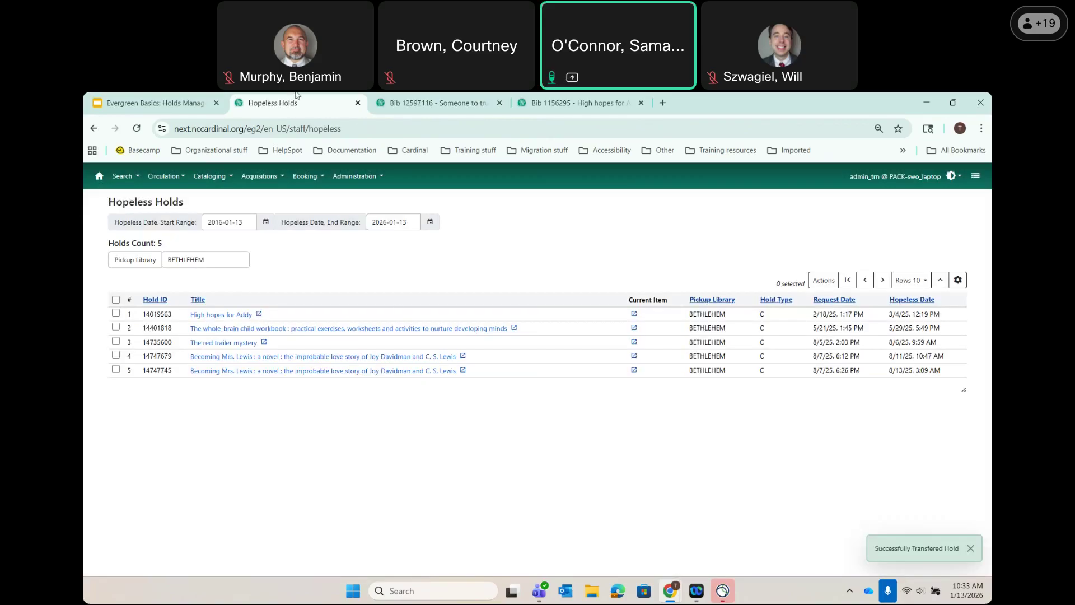
Check the holds on the large print "Someone to trust" record for the transferred BETHLEHEM hold, and return to the Opportunistic Capture slides.
{"action": "left_click", "coordinate": [401, 101]}
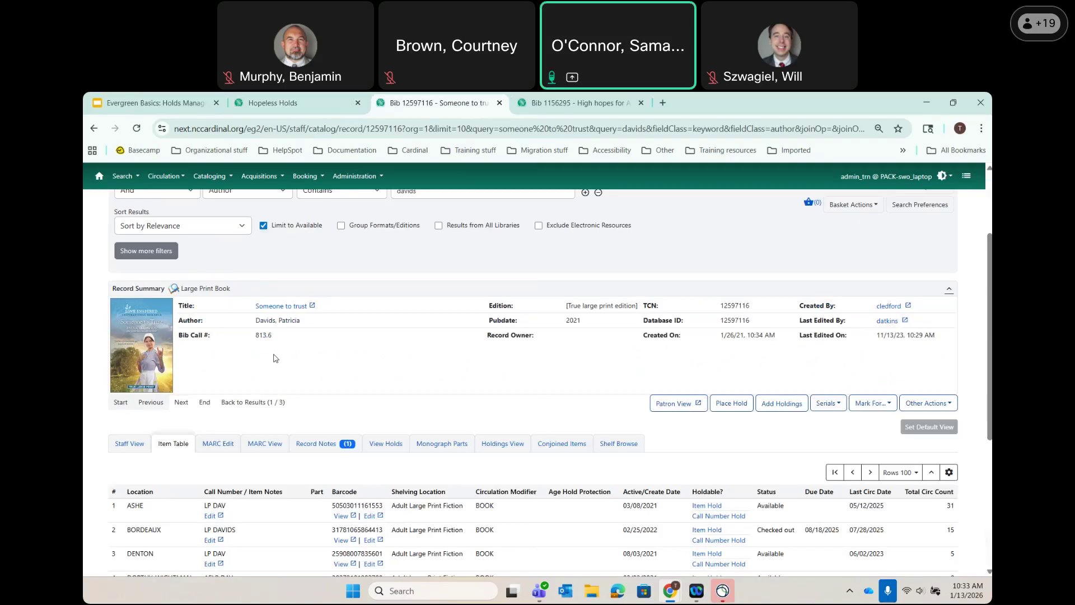
{"action": "scroll", "coordinate": [313, 417], "scroll_direction": "down", "scroll_amount": 2}
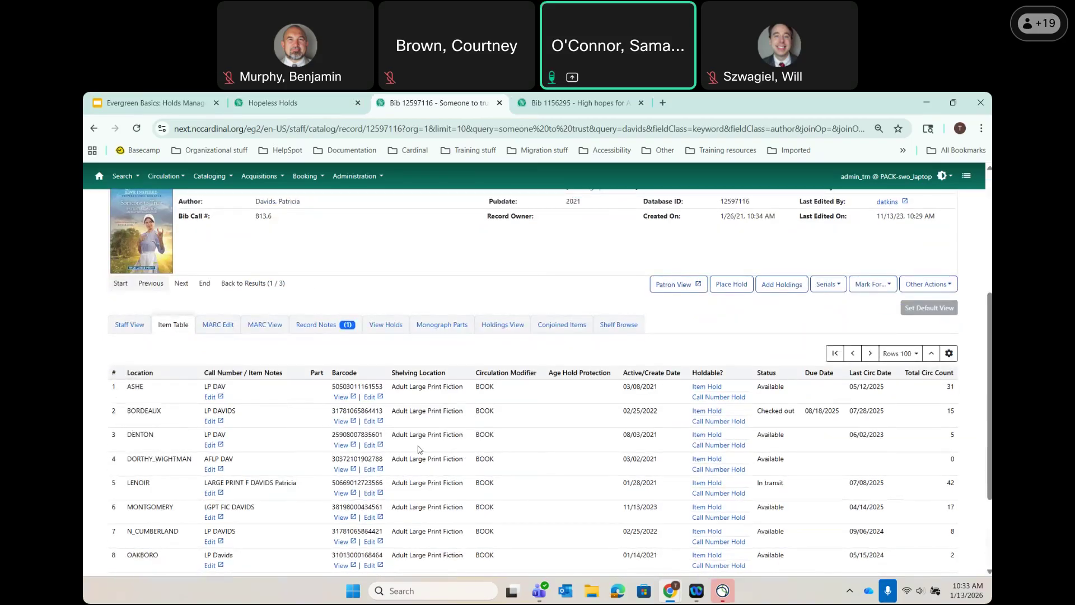
{"action": "left_click", "coordinate": [387, 326]}
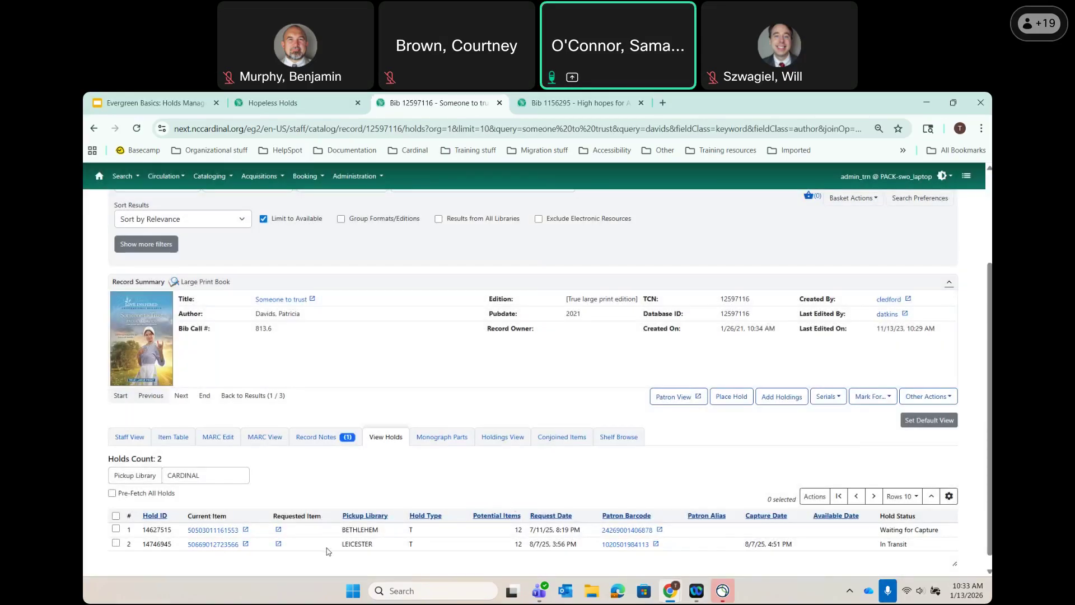
{"action": "left_click_drag", "start_coordinate": [382, 529], "coordinate": [339, 532]}
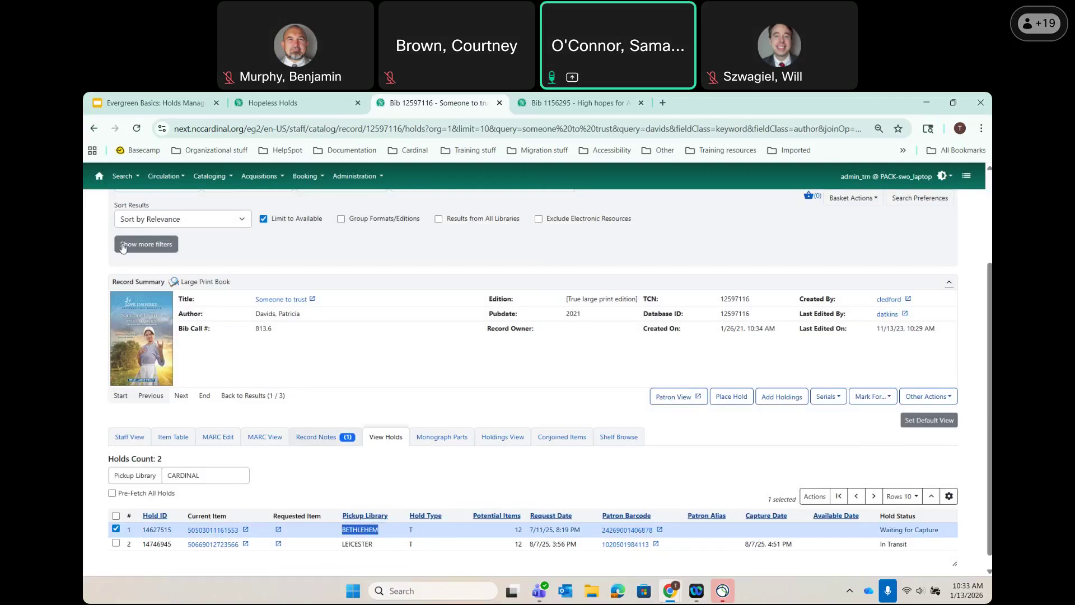
{"action": "scroll", "coordinate": [333, 307], "scroll_direction": "up", "scroll_amount": 2}
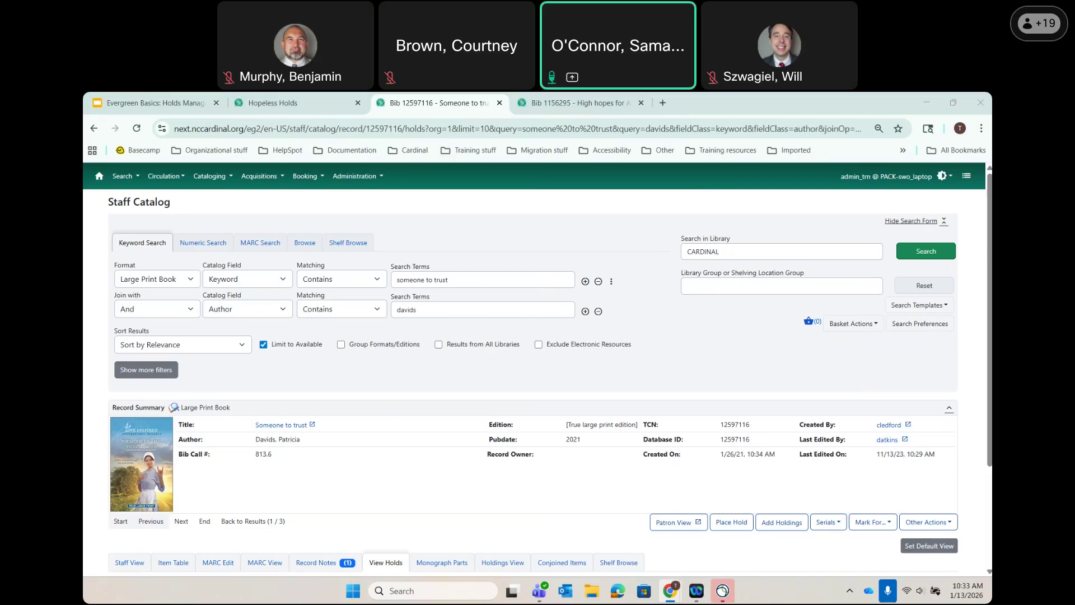
{"action": "key", "text": "ctrl+1"}
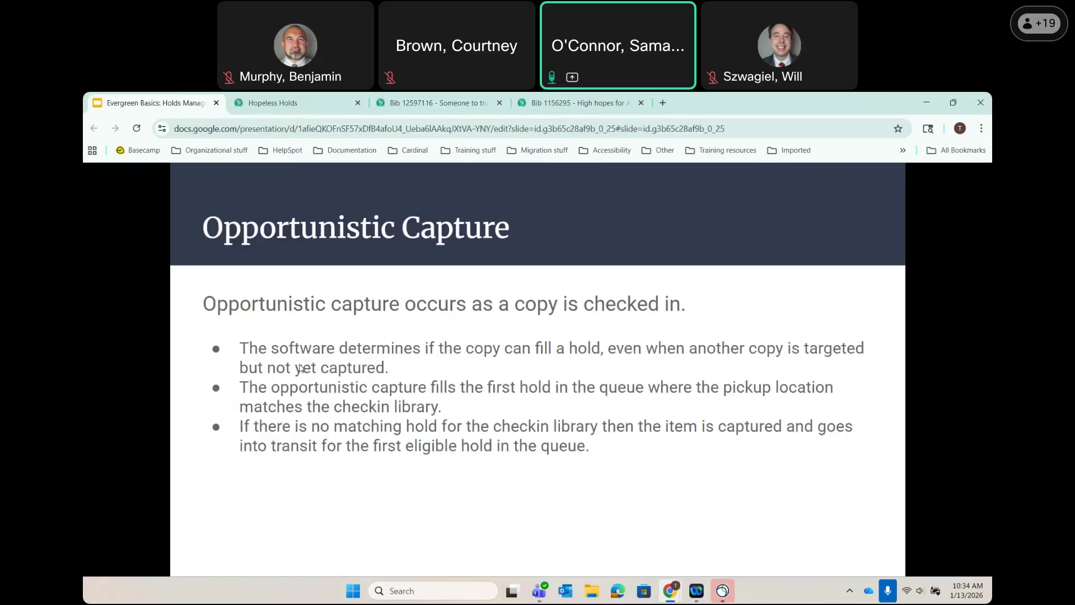
{"action": "key", "text": "Right"}
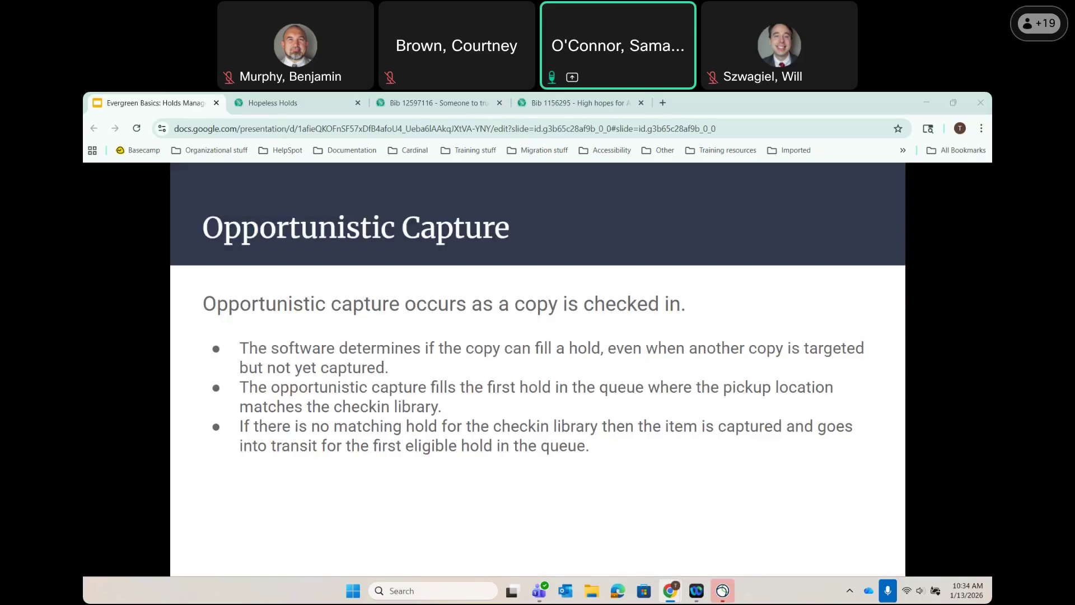
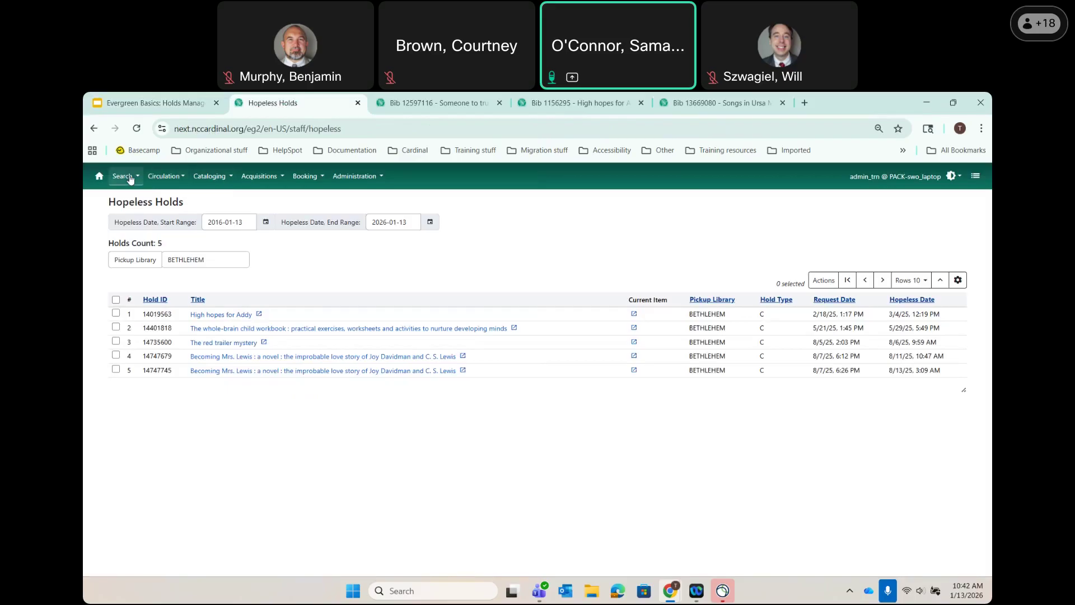
Open the staff catalog search and run a keyword search for "percy jackson" in all formats.
{"action": "left_click", "coordinate": [212, 178]}
{"action": "key", "text": "Return"}
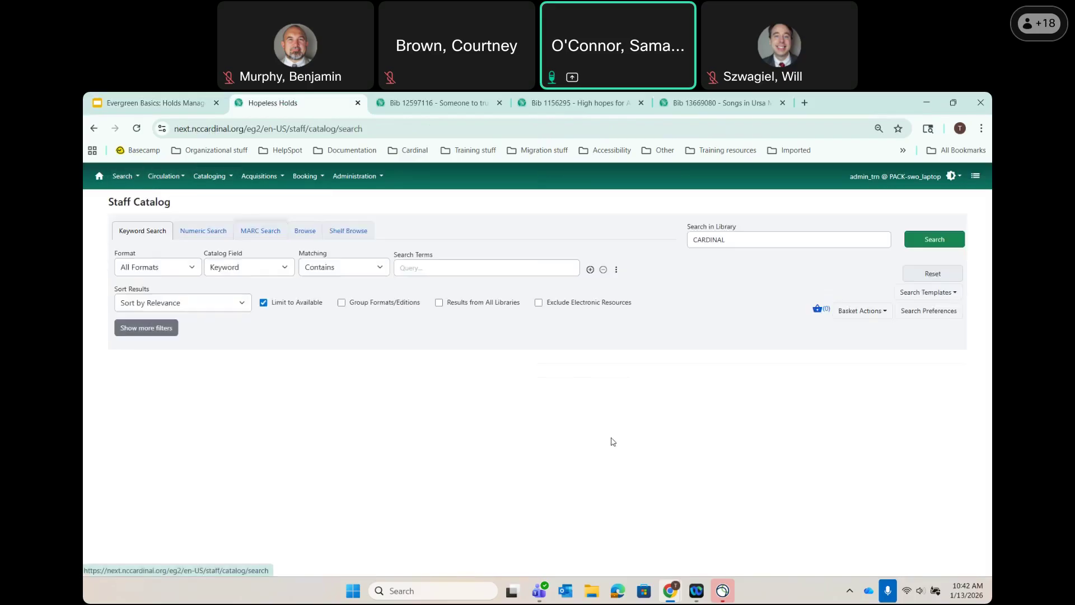
{"action": "left_click", "coordinate": [442, 269]}
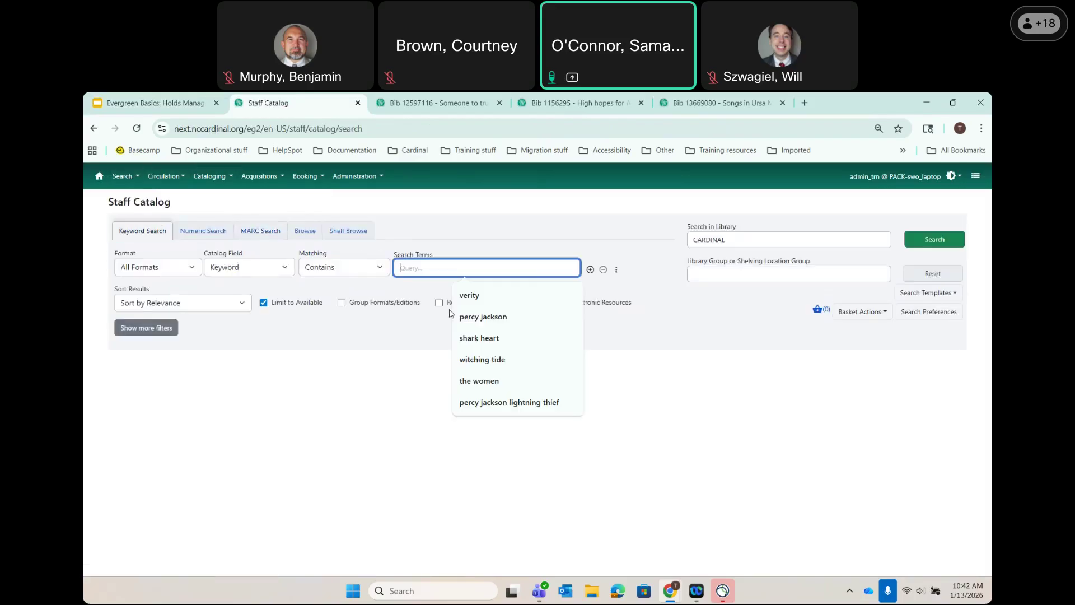
{"action": "left_click", "coordinate": [470, 321]}
{"action": "key", "text": "Return"}
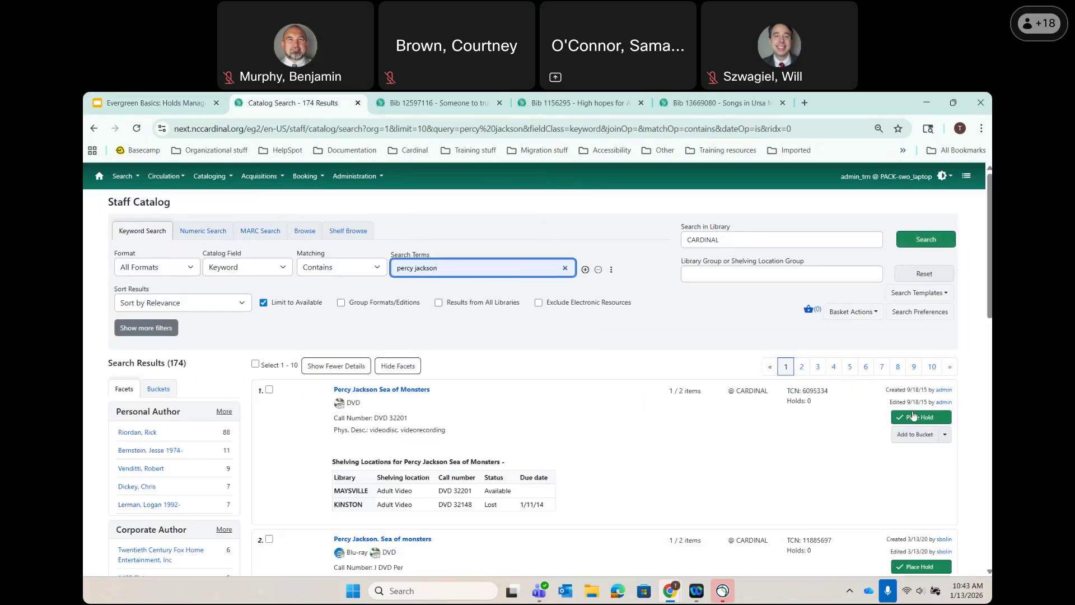
Open the "Percy Jackson Sea of Monsters" DVD record, view its title hold form, and return to the record without placing a hold.
{"action": "left_click", "coordinate": [914, 418]}
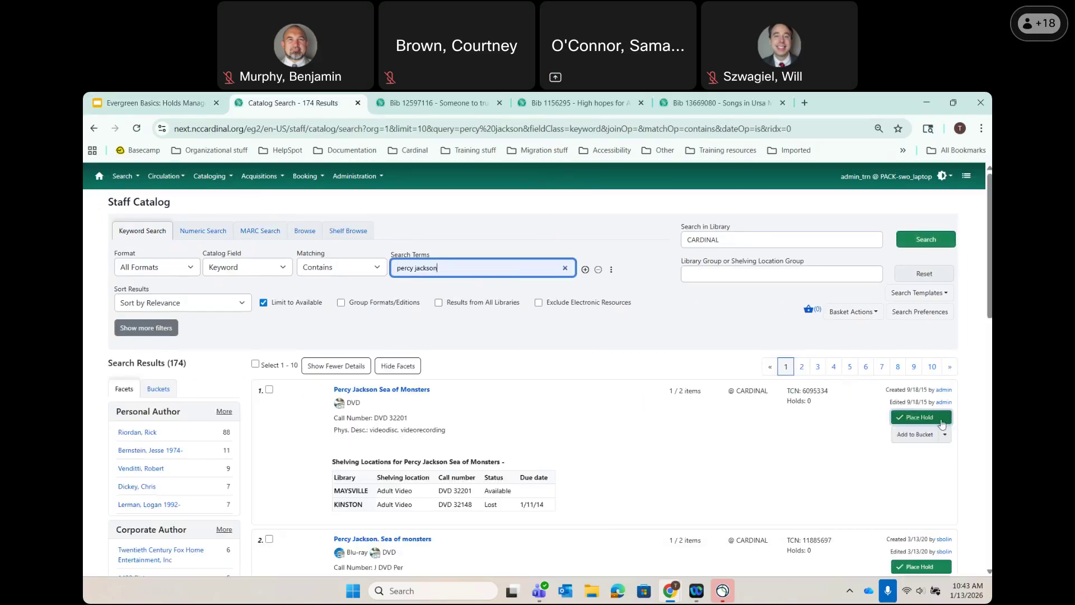
{"action": "left_click", "coordinate": [405, 391]}
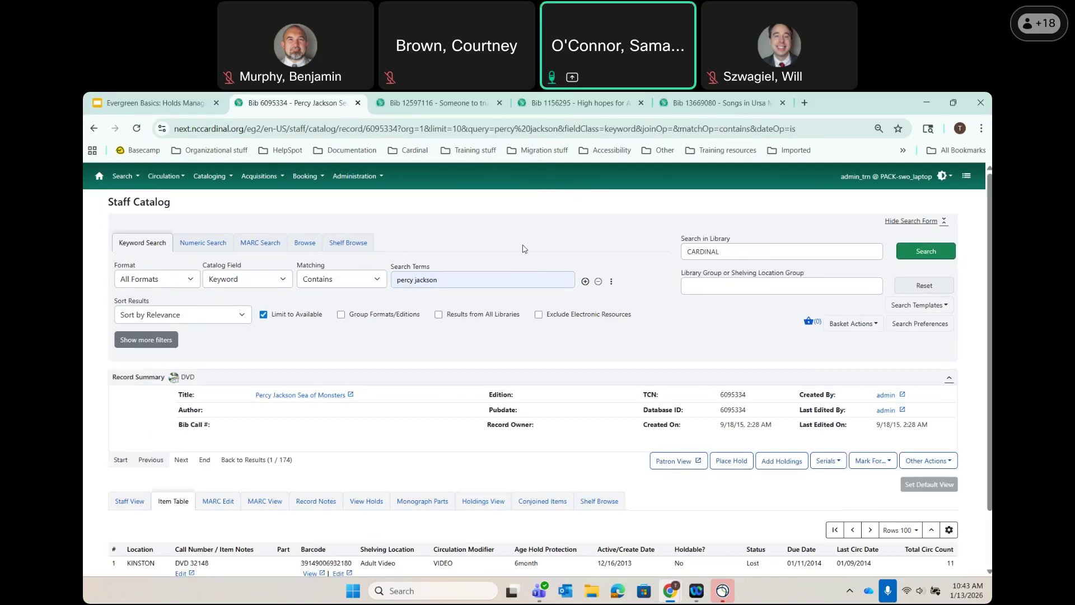
{"action": "left_click", "coordinate": [730, 461]}
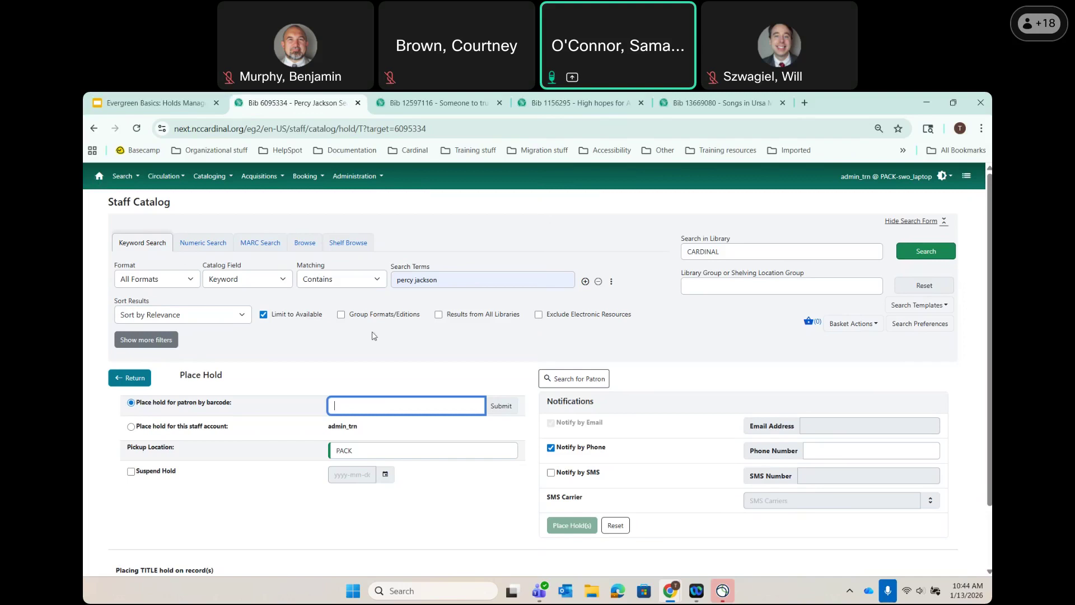
{"action": "left_click", "coordinate": [119, 378]}
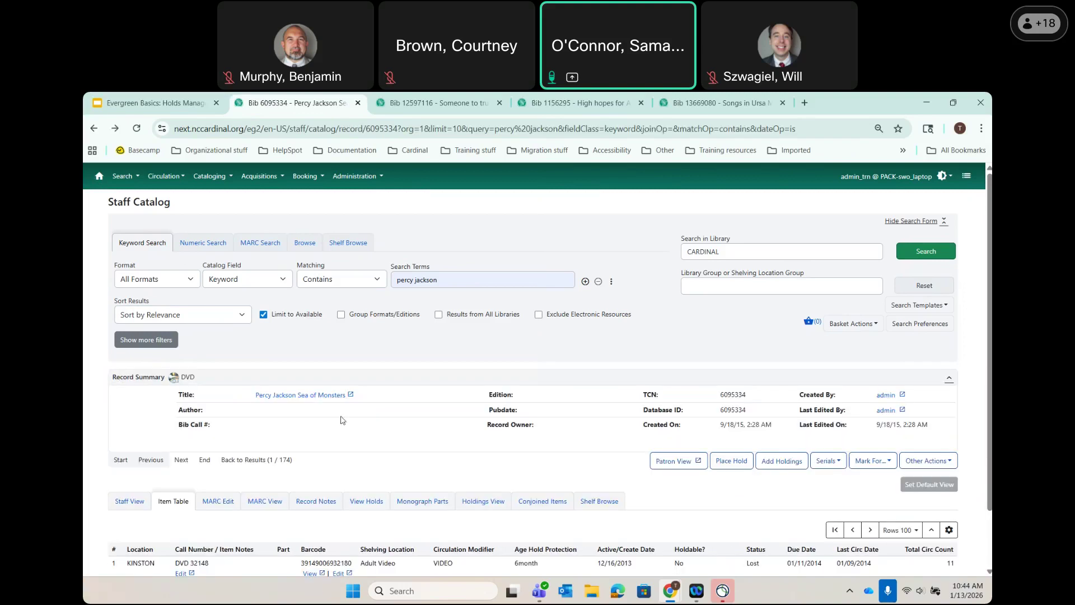
Review the copies attached to the DVD record and open the item status details of the MAYSVILLE copy.
{"action": "scroll", "coordinate": [416, 427], "scroll_direction": "down", "scroll_amount": 1}
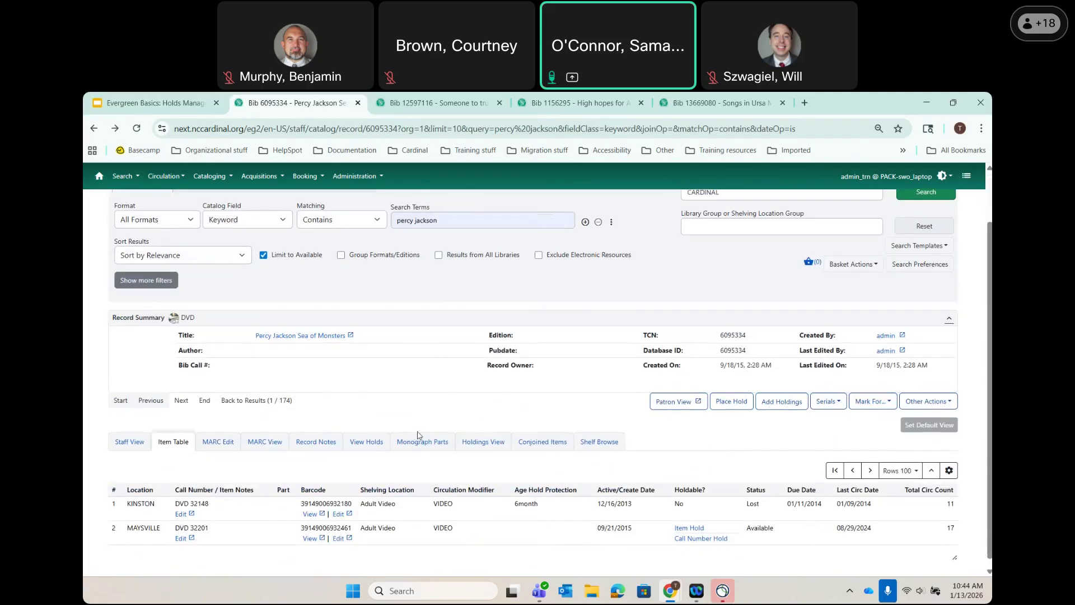
{"action": "scroll", "coordinate": [413, 434], "scroll_direction": "down", "scroll_amount": 1}
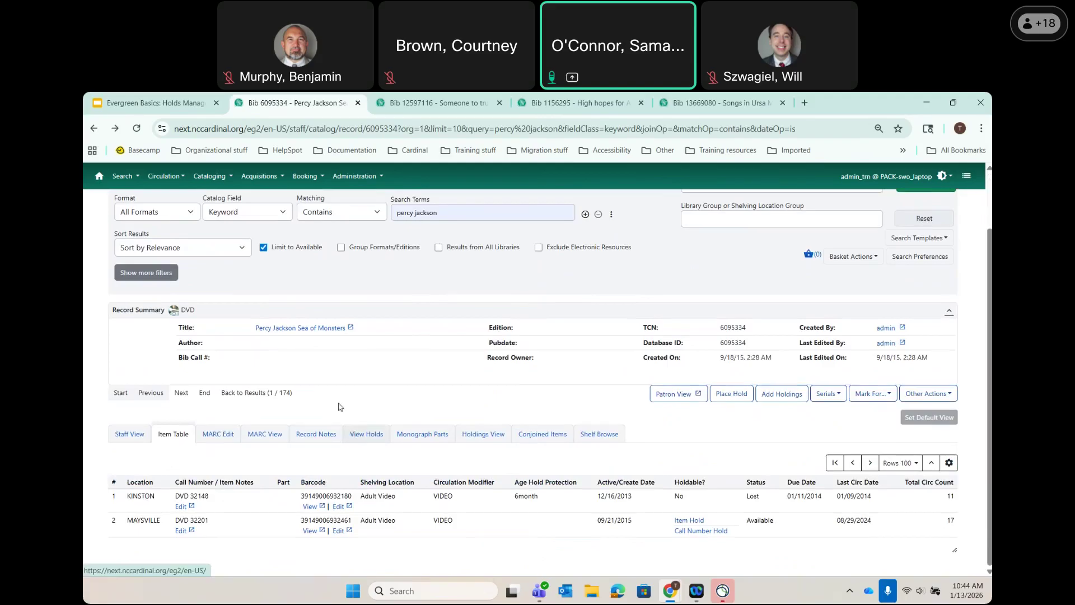
{"action": "scroll", "coordinate": [365, 349], "scroll_direction": "up", "scroll_amount": 2}
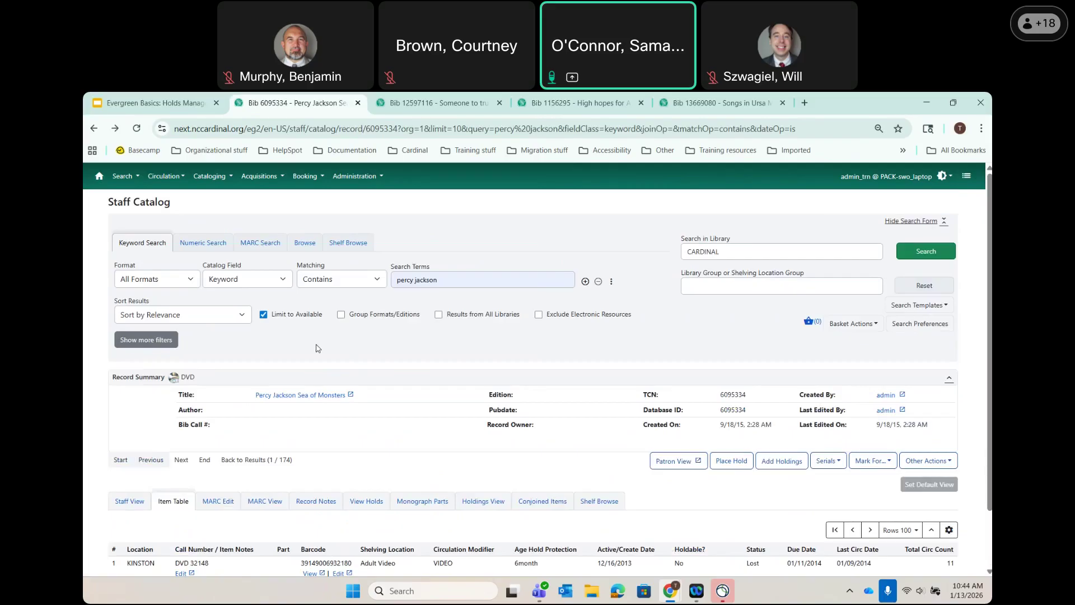
{"action": "scroll", "coordinate": [314, 358], "scroll_direction": "down", "scroll_amount": 2}
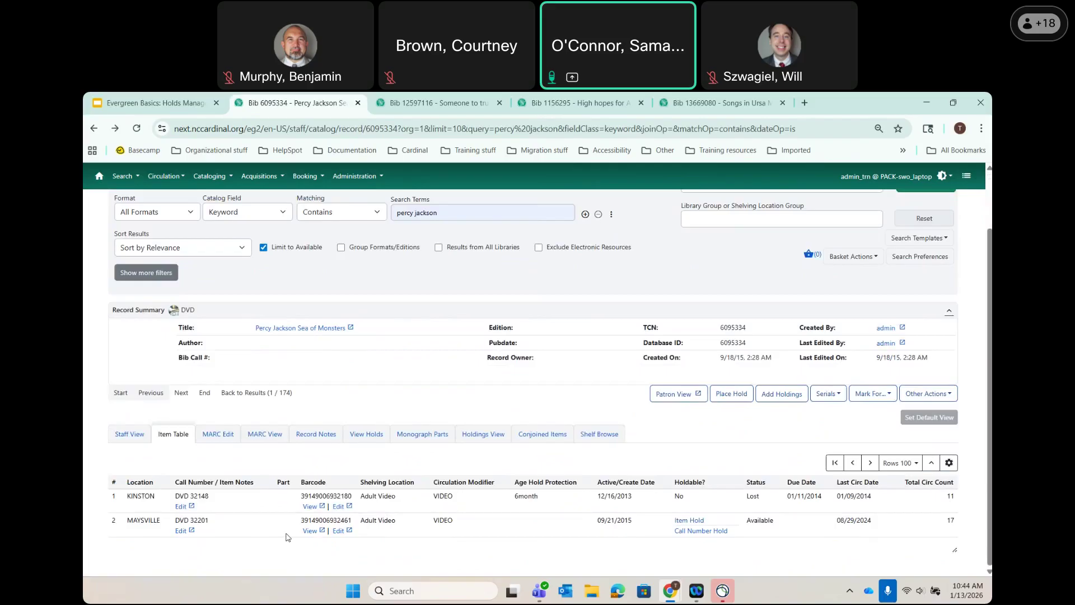
{"action": "left_click", "coordinate": [319, 521]}
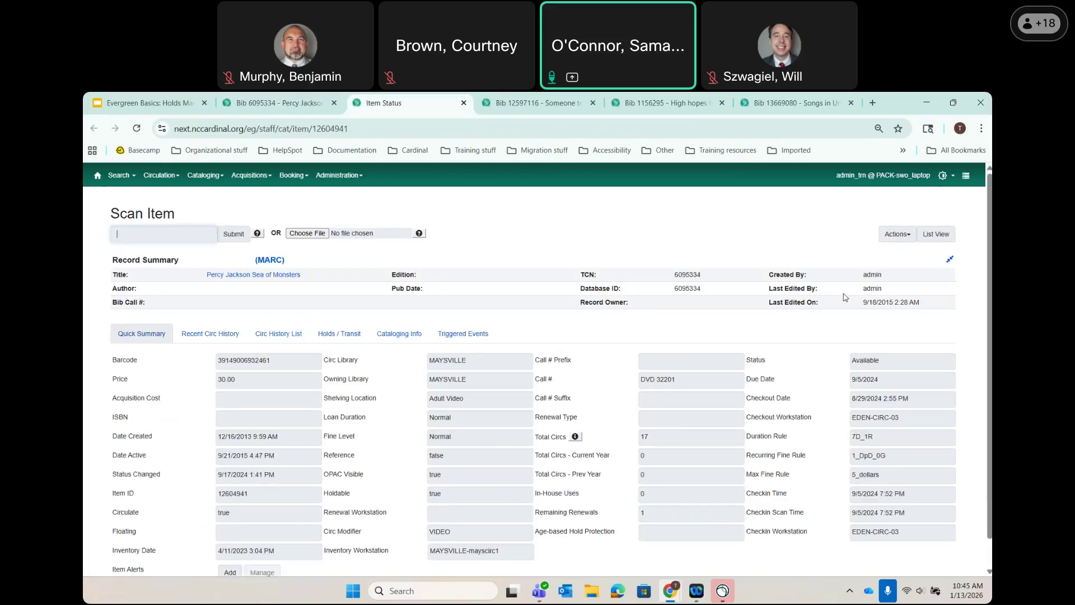
Open the item request form for the MAYSVILLE copy, review the hold types with Copy Hold selected, and close it without submitting.
{"action": "left_click", "coordinate": [899, 235]}
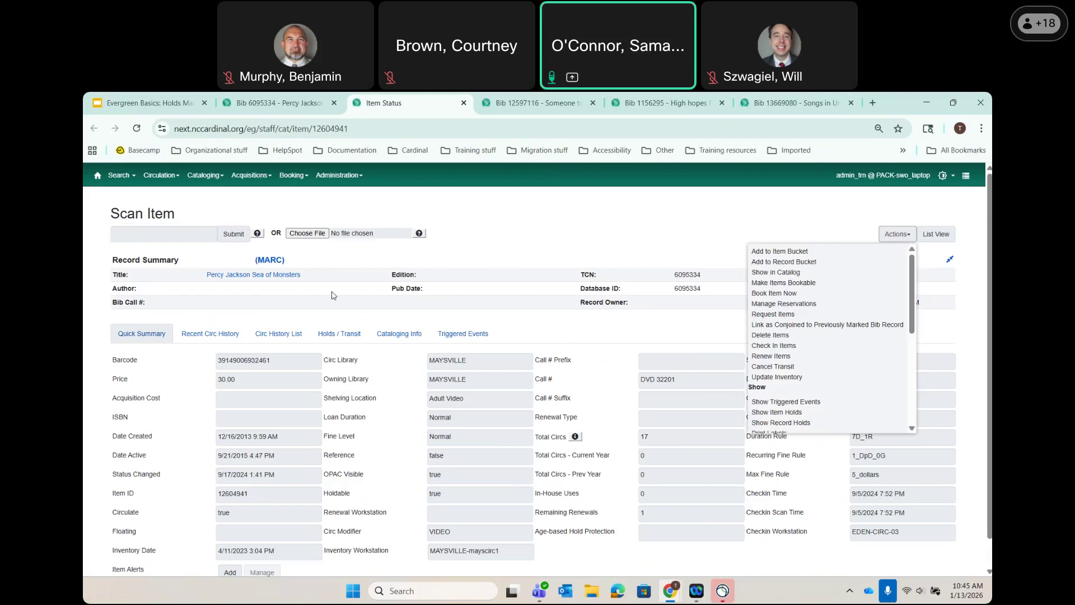
{"action": "left_click", "coordinate": [770, 314]}
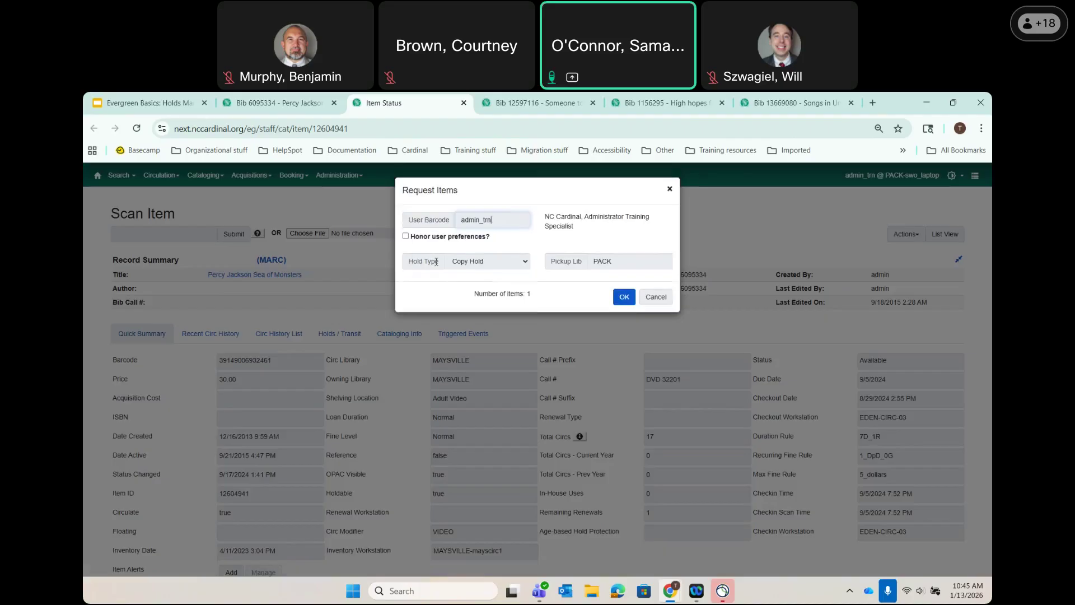
{"action": "left_click", "coordinate": [480, 269]}
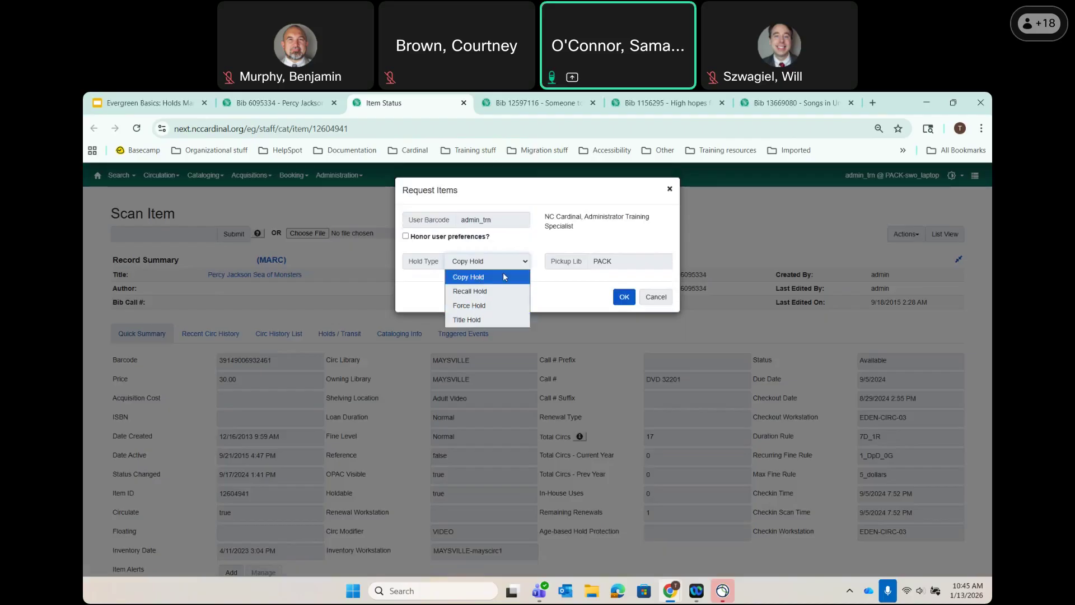
{"action": "left_click", "coordinate": [471, 277]}
{"action": "double_click", "coordinate": [500, 221]}
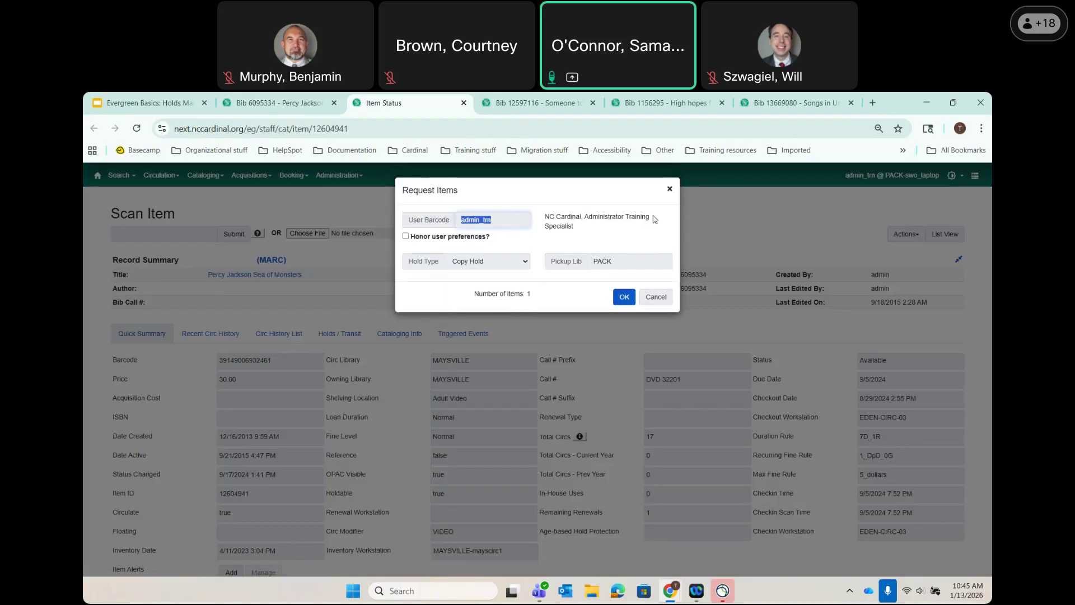
{"action": "left_click", "coordinate": [670, 189]}
Return to the DVD record, view the item-level hold form for the MAYSVILLE copy, and go back without placing a hold.
{"action": "left_click", "coordinate": [295, 99]}
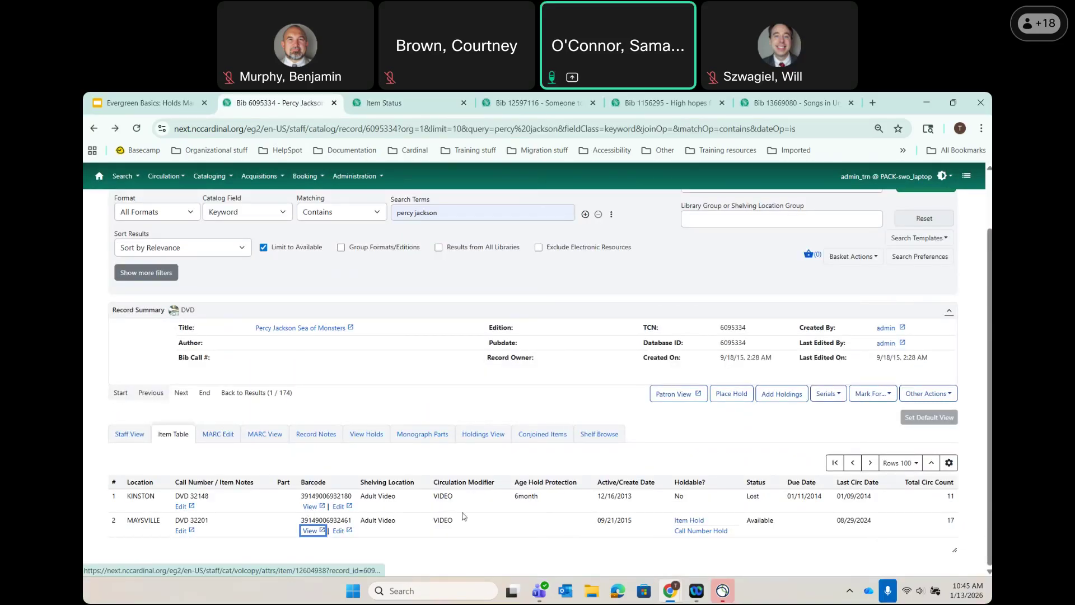
{"action": "left_click", "coordinate": [689, 521]}
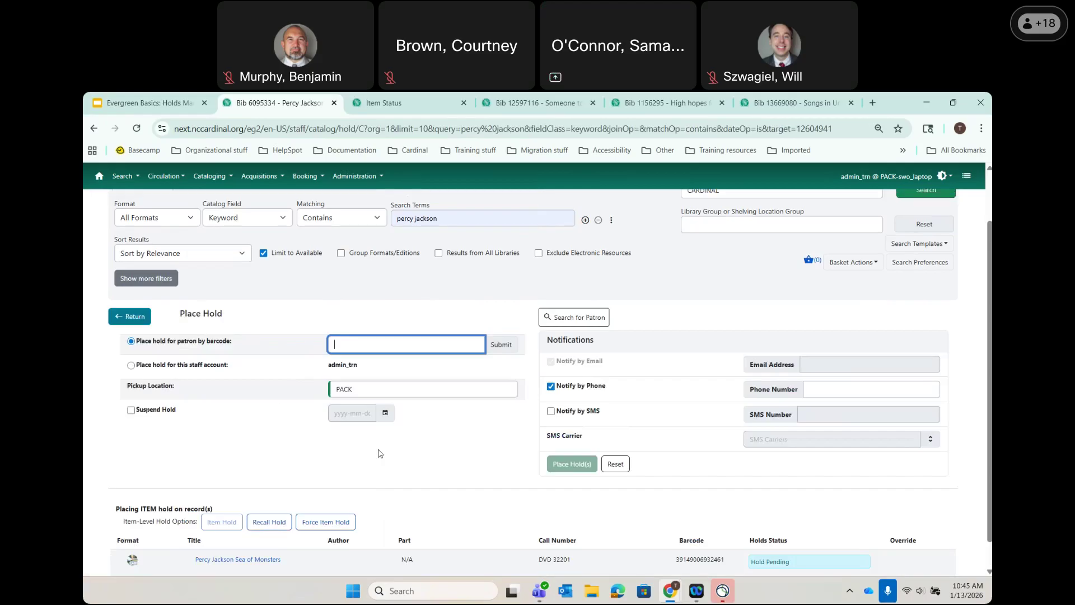
{"action": "left_click", "coordinate": [128, 316]}
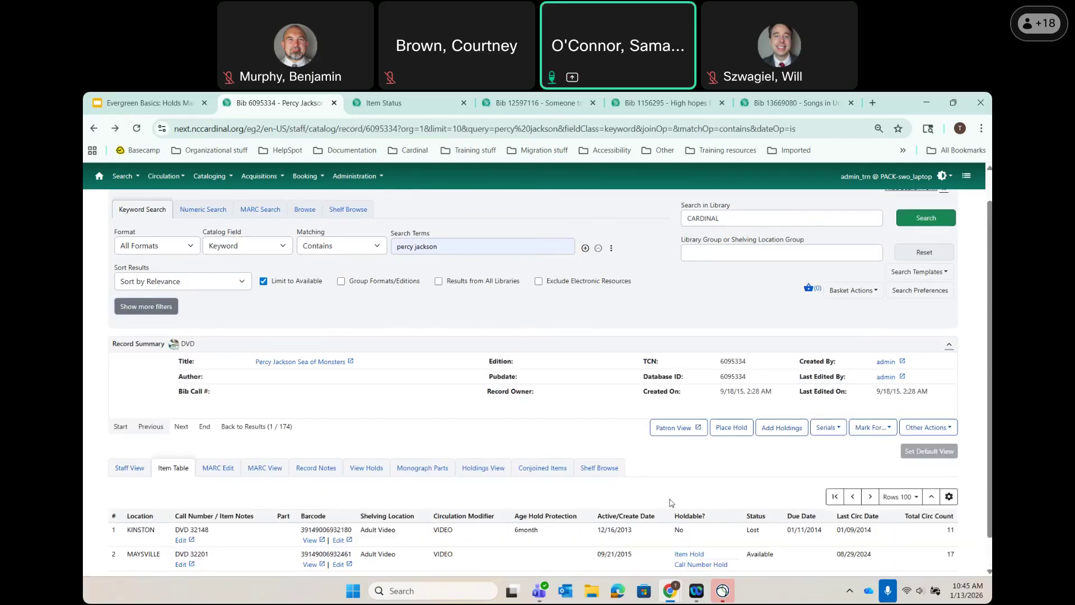
{"action": "scroll", "coordinate": [672, 503], "scroll_direction": "down", "scroll_amount": 1}
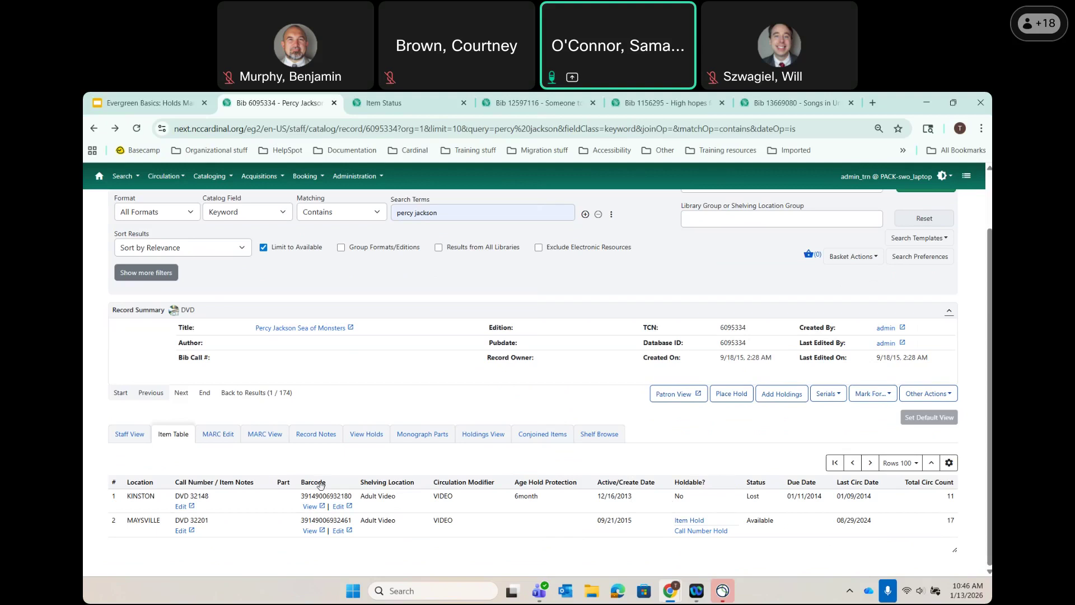
View the record's title hold form without placing a hold, and switch to the slides, advancing to Copy Level Holds.
{"action": "left_click", "coordinate": [732, 394]}
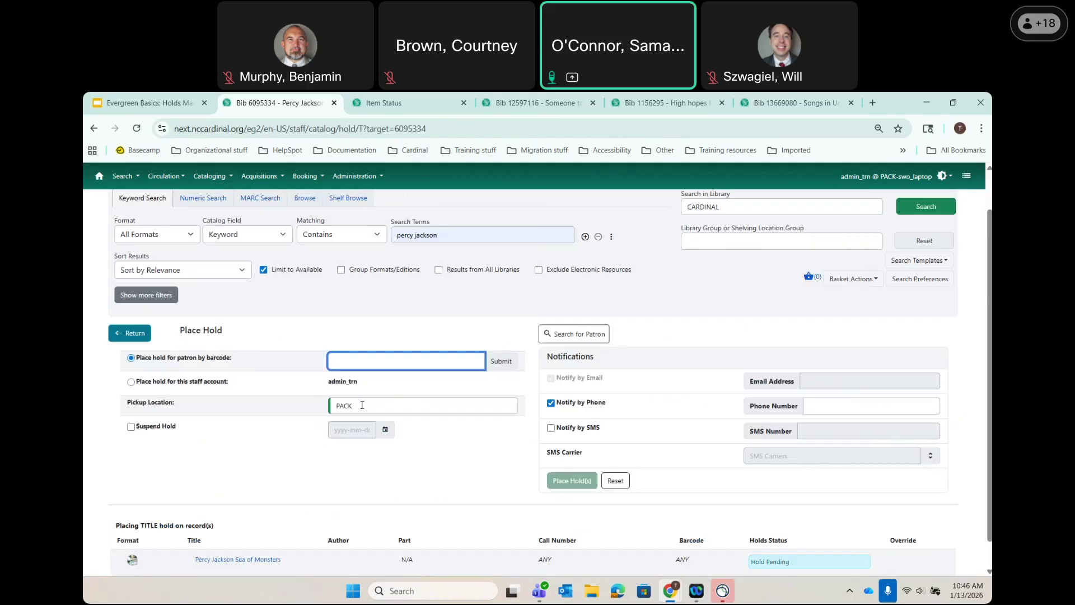
{"action": "left_click", "coordinate": [130, 334]}
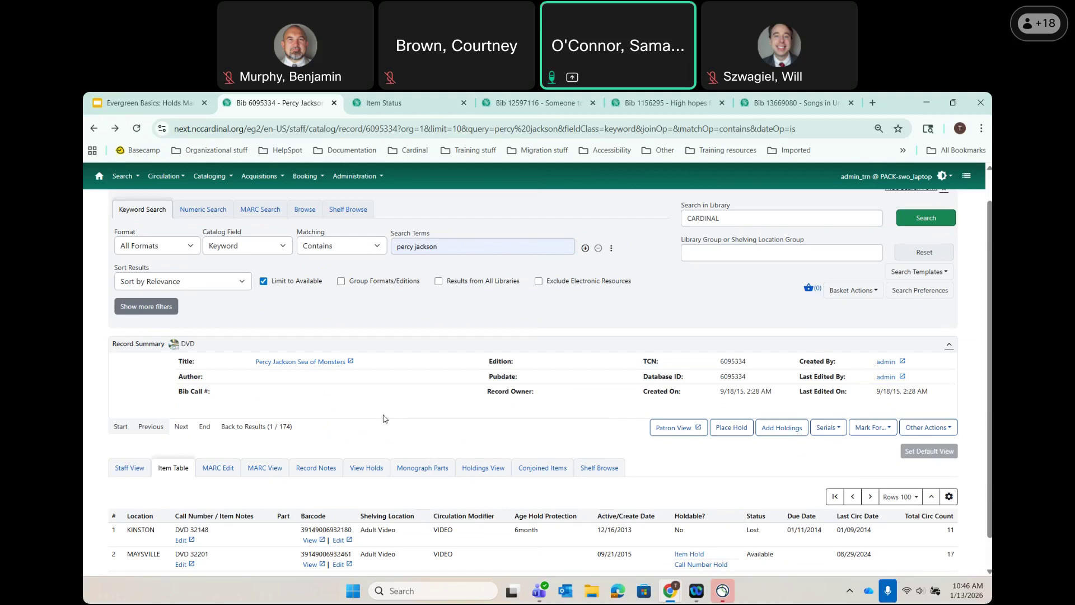
{"action": "left_click", "coordinate": [159, 103]}
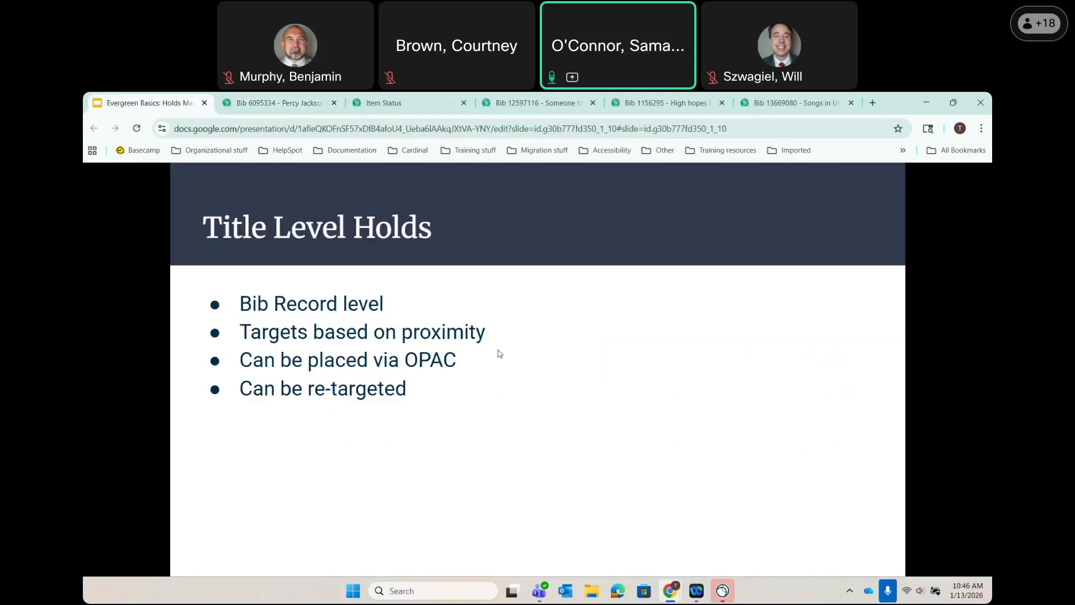
{"action": "left_click", "coordinate": [518, 382]}
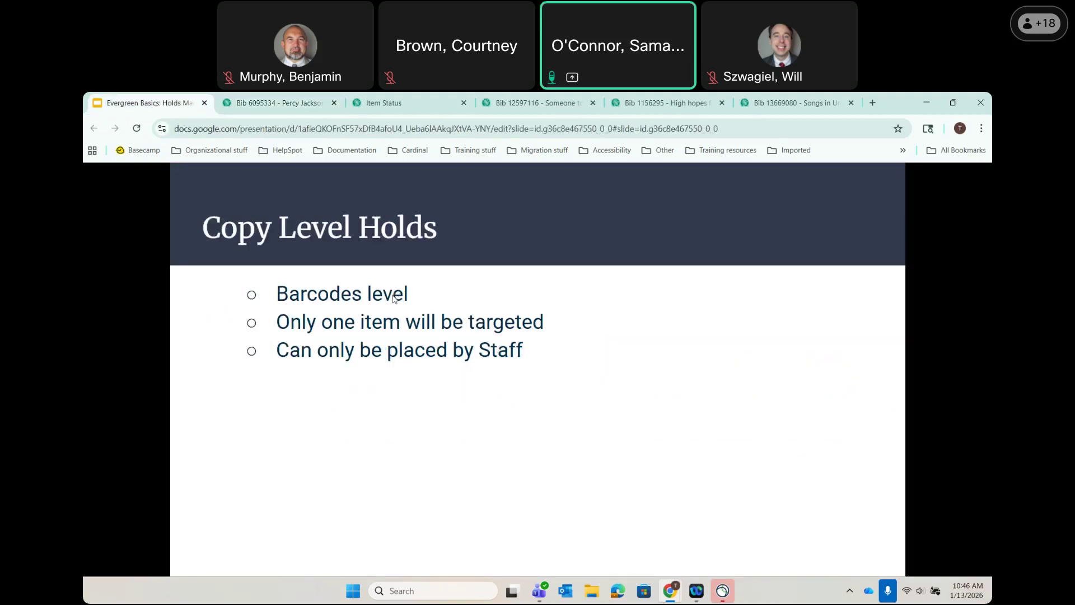
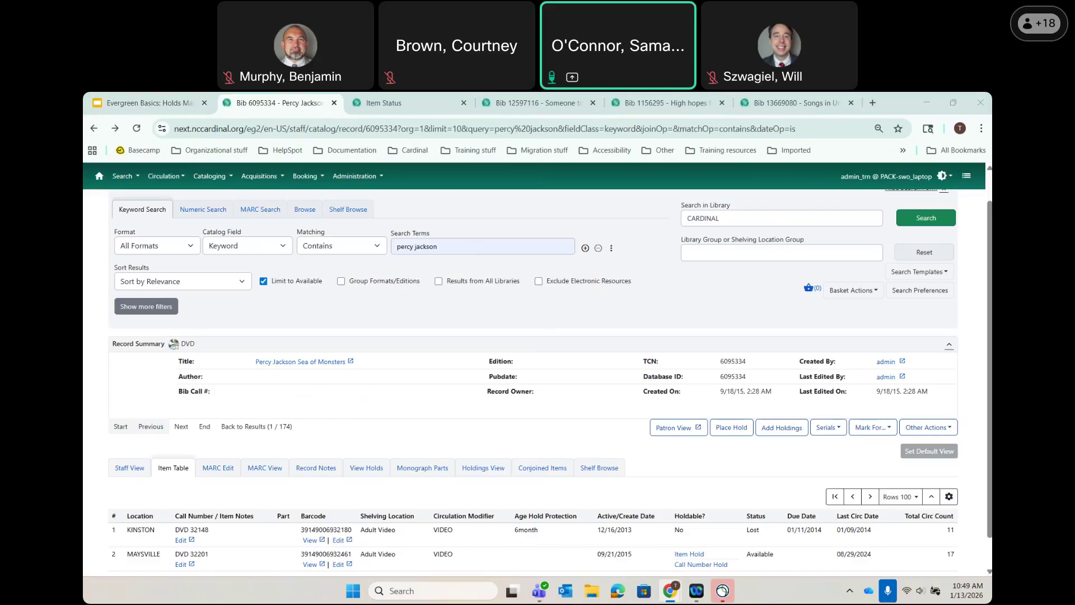
Run a catalog keyword search for "One shot a Jack Reacher novel" and review the copies listed in the results.
{"action": "left_click", "coordinate": [456, 247]}
{"action": "key", "text": "ctrl+a"}
{"action": "type", "text": "One shot a Jack Reacher novel"}
{"action": "key", "text": "Return"}
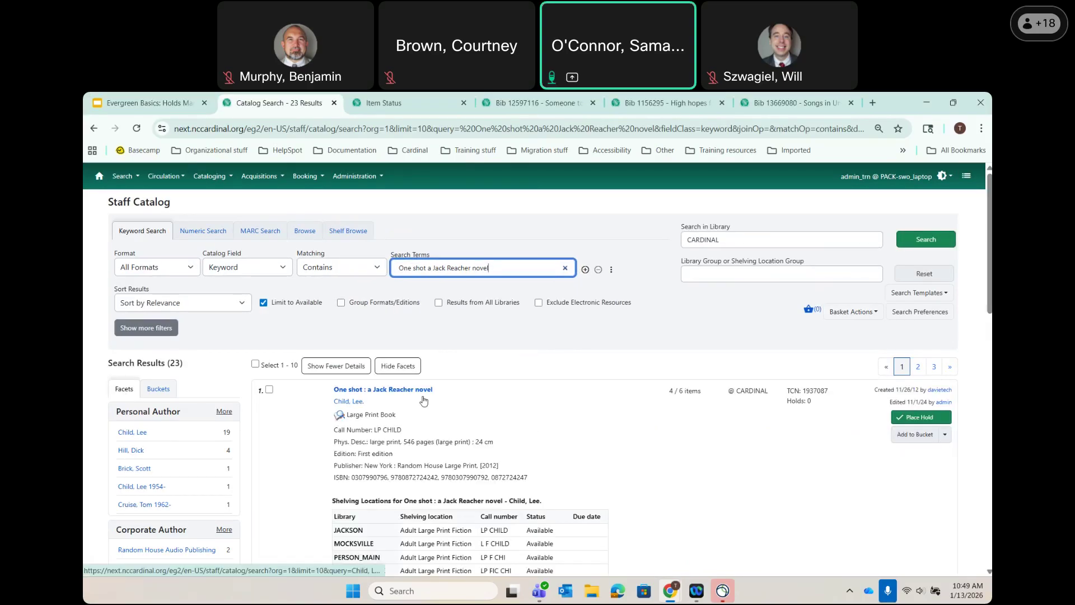
{"action": "scroll", "coordinate": [422, 399], "scroll_direction": "down", "scroll_amount": 2}
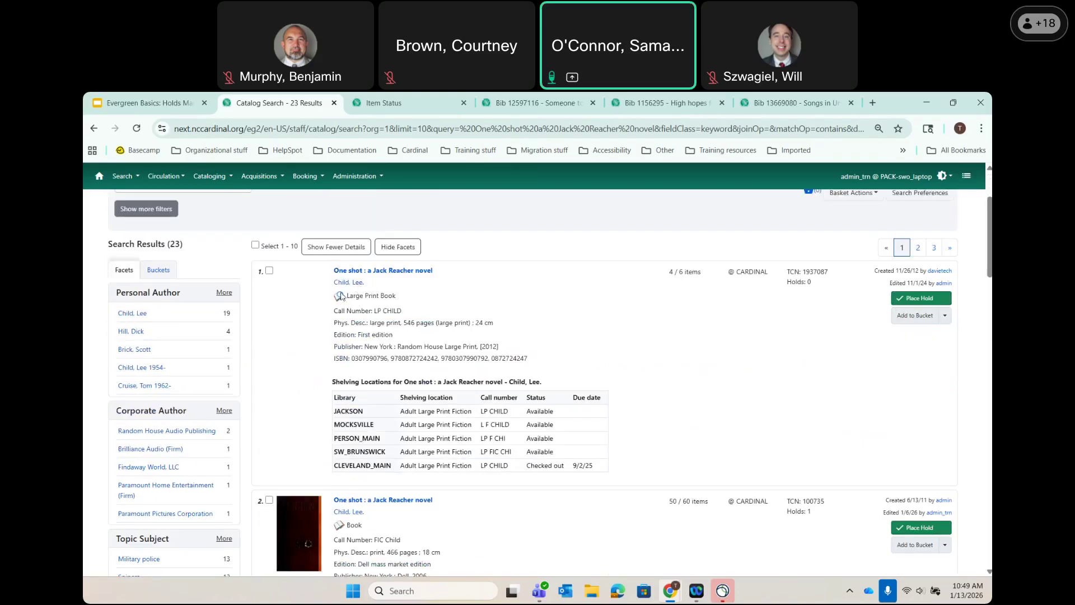
Examine the formats, editions and shelving locations of the separate "One shot" records in the search results.
{"action": "scroll", "coordinate": [383, 304], "scroll_direction": "down", "scroll_amount": 2}
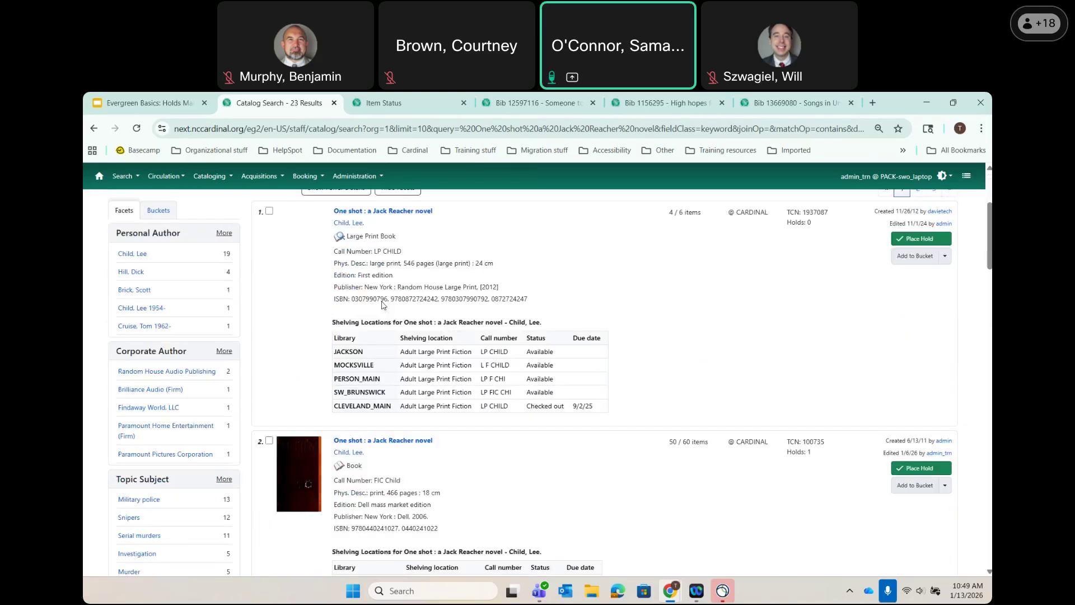
{"action": "scroll", "coordinate": [373, 420], "scroll_direction": "down", "scroll_amount": 5}
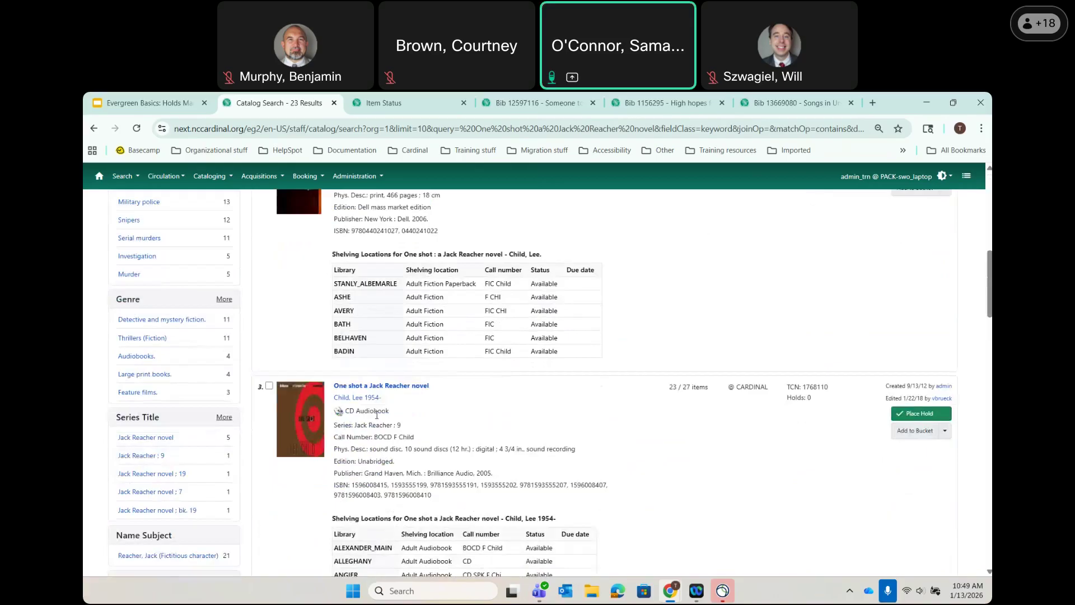
{"action": "scroll", "coordinate": [384, 420], "scroll_direction": "down", "scroll_amount": 5}
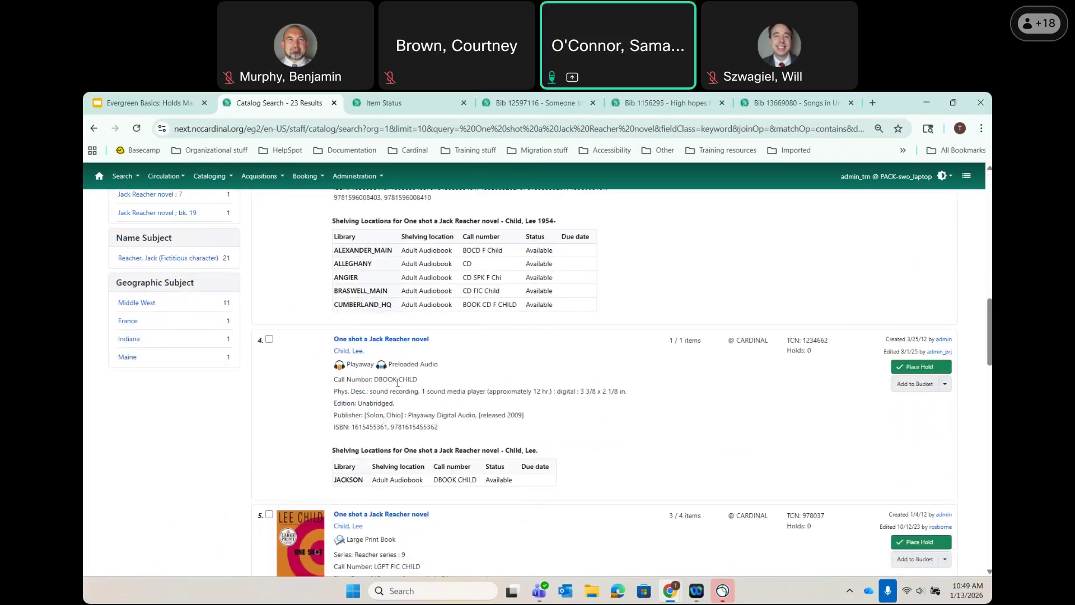
{"action": "scroll", "coordinate": [380, 379], "scroll_direction": "down", "scroll_amount": 2}
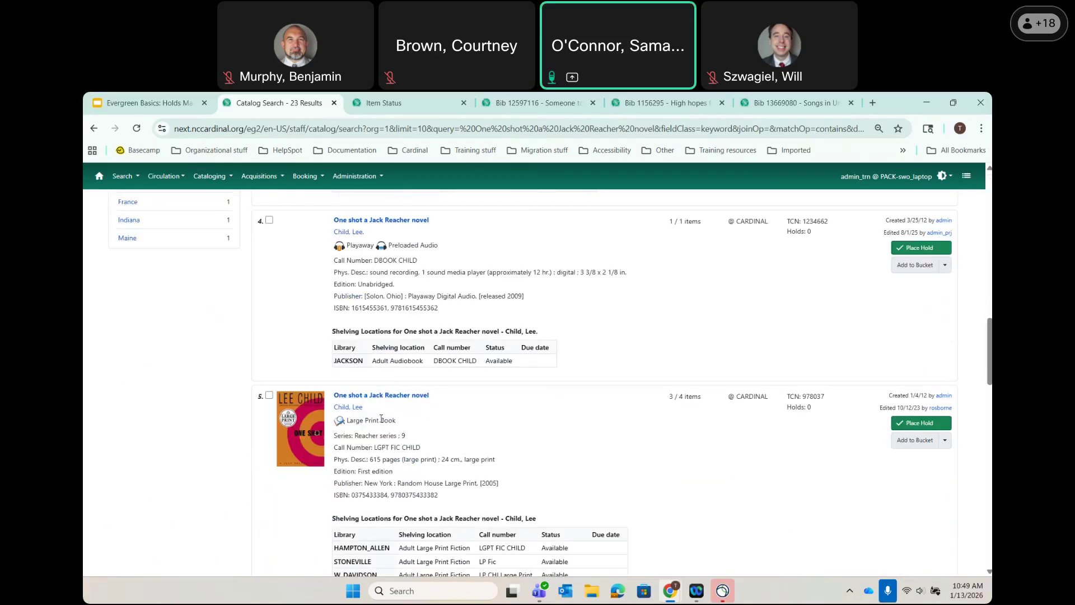
{"action": "scroll", "coordinate": [375, 426], "scroll_direction": "down", "scroll_amount": 5}
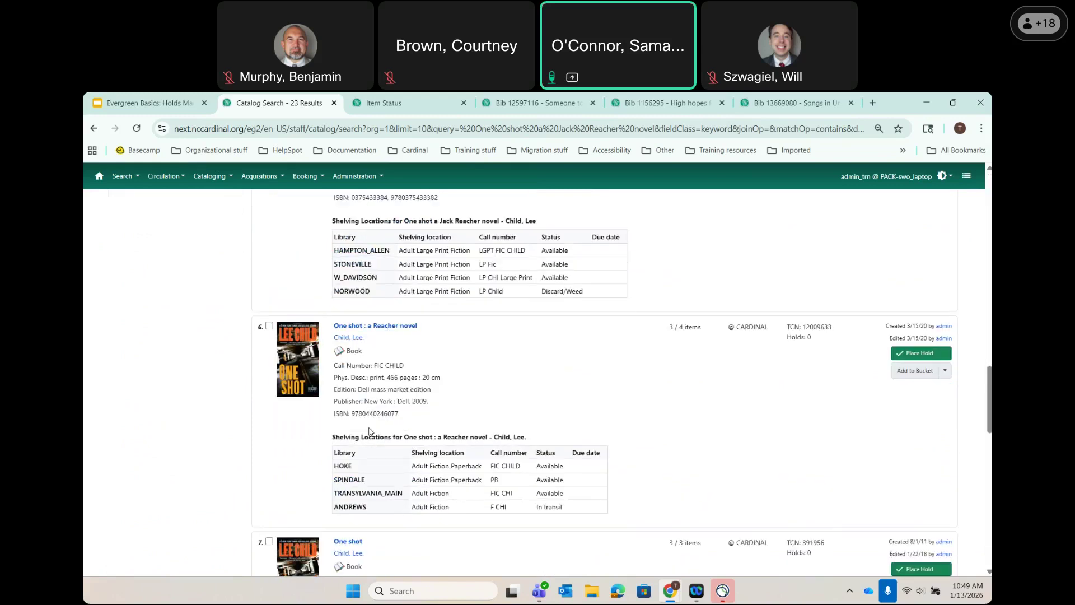
{"action": "scroll", "coordinate": [367, 362], "scroll_direction": "down", "scroll_amount": 1}
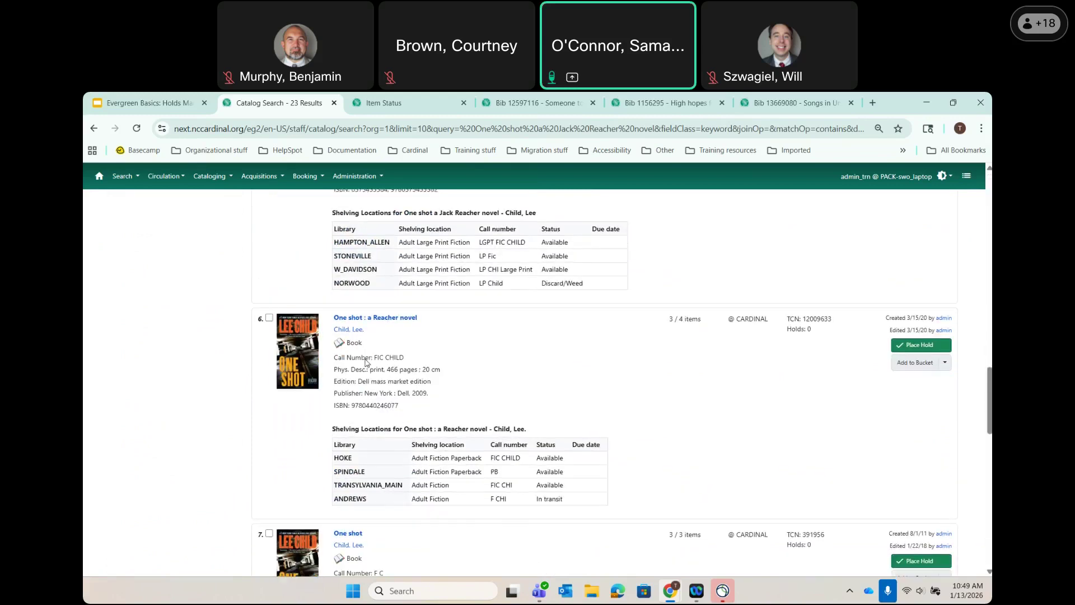
{"action": "scroll", "coordinate": [367, 362], "scroll_direction": "down", "scroll_amount": 3}
{"action": "scroll", "coordinate": [377, 367], "scroll_direction": "down", "scroll_amount": 2}
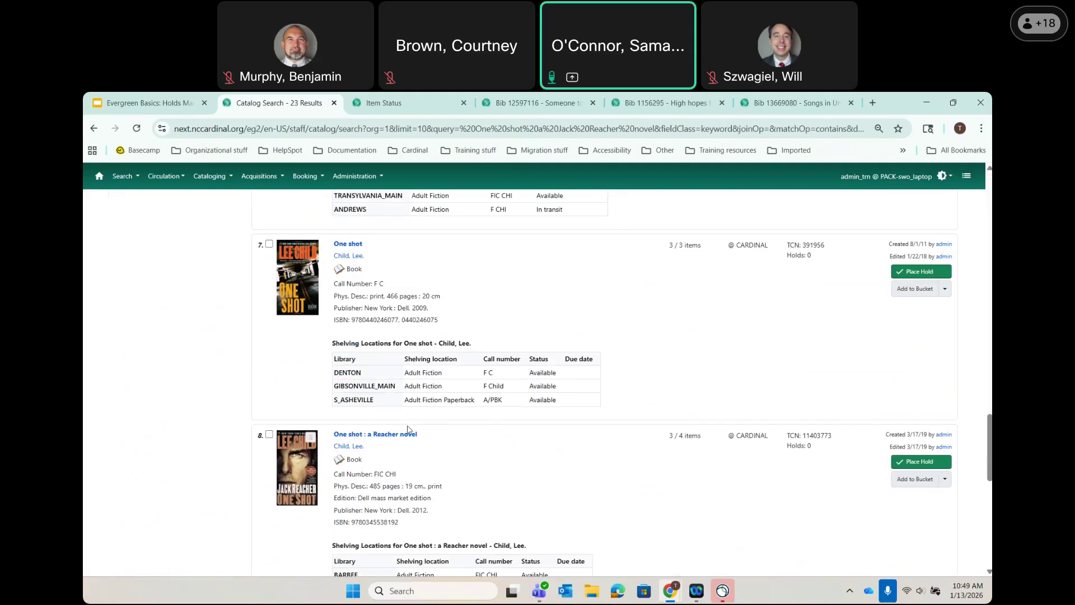
{"action": "scroll", "coordinate": [385, 473], "scroll_direction": "down", "scroll_amount": 3}
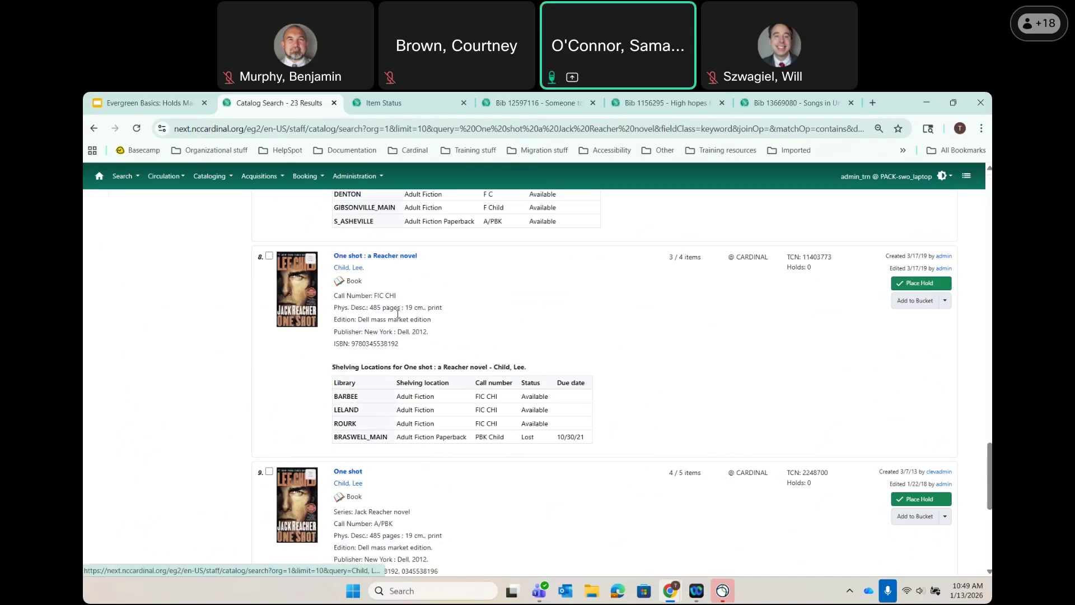
{"action": "scroll", "coordinate": [481, 392], "scroll_direction": "up", "scroll_amount": 12}
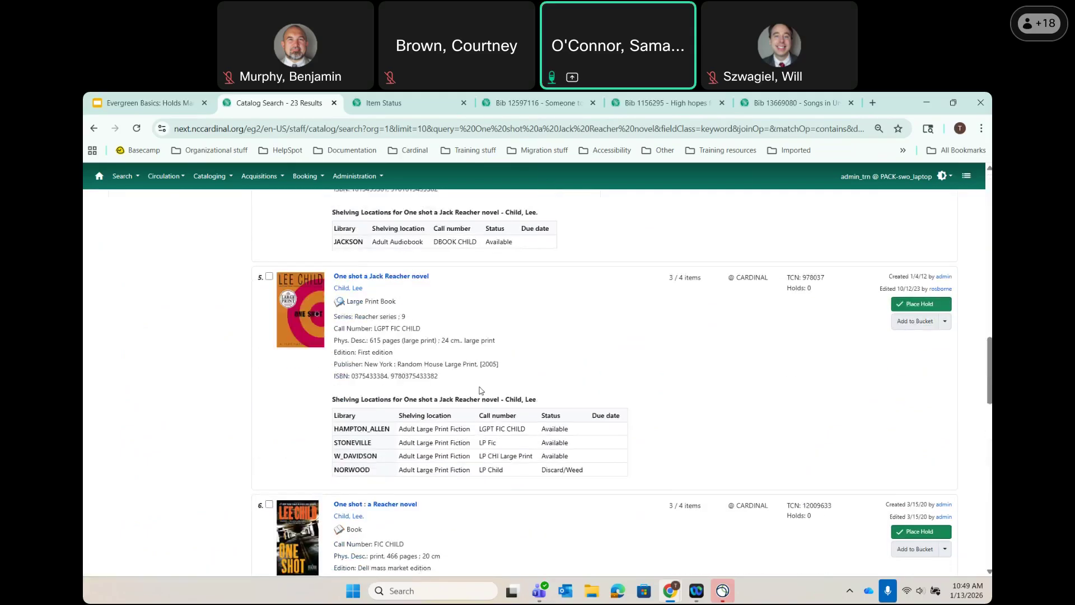
{"action": "scroll", "coordinate": [480, 390], "scroll_direction": "up", "scroll_amount": 15}
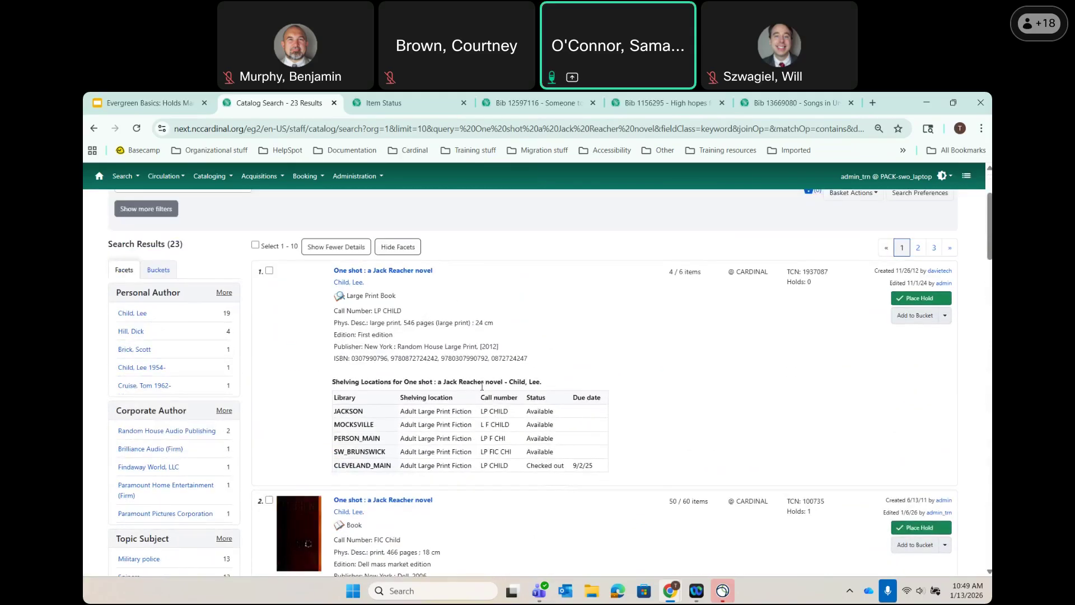
{"action": "scroll", "coordinate": [482, 386], "scroll_direction": "down", "scroll_amount": 3}
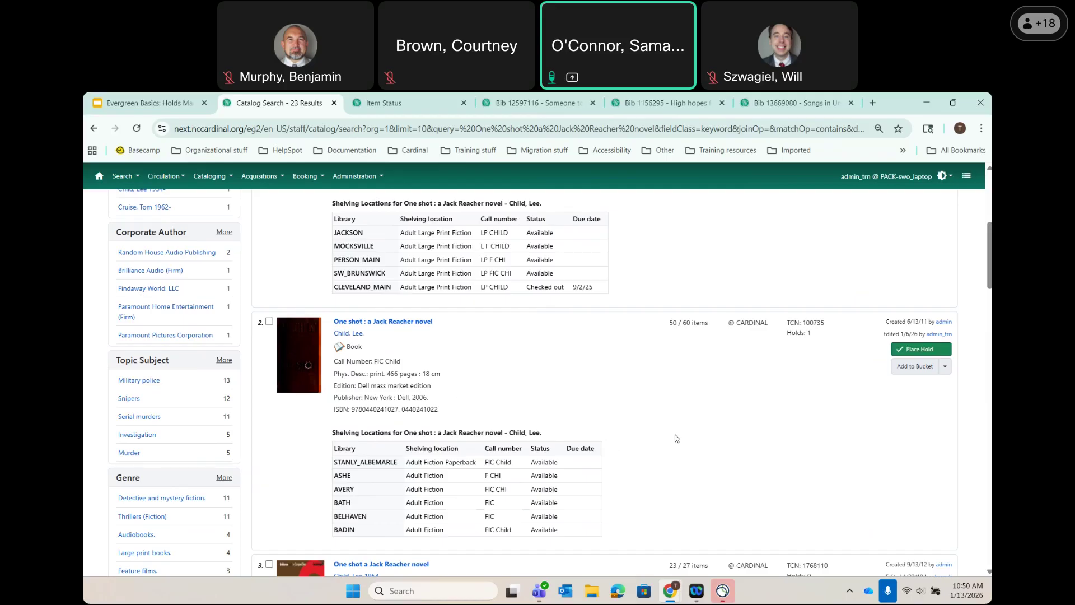
Rerun the "One shot a Jack Reacher novel" search with Group Formats/Editions enabled and check the number of results.
{"action": "scroll", "coordinate": [677, 436], "scroll_direction": "up", "scroll_amount": 3}
{"action": "scroll", "coordinate": [677, 436], "scroll_direction": "up", "scroll_amount": 2}
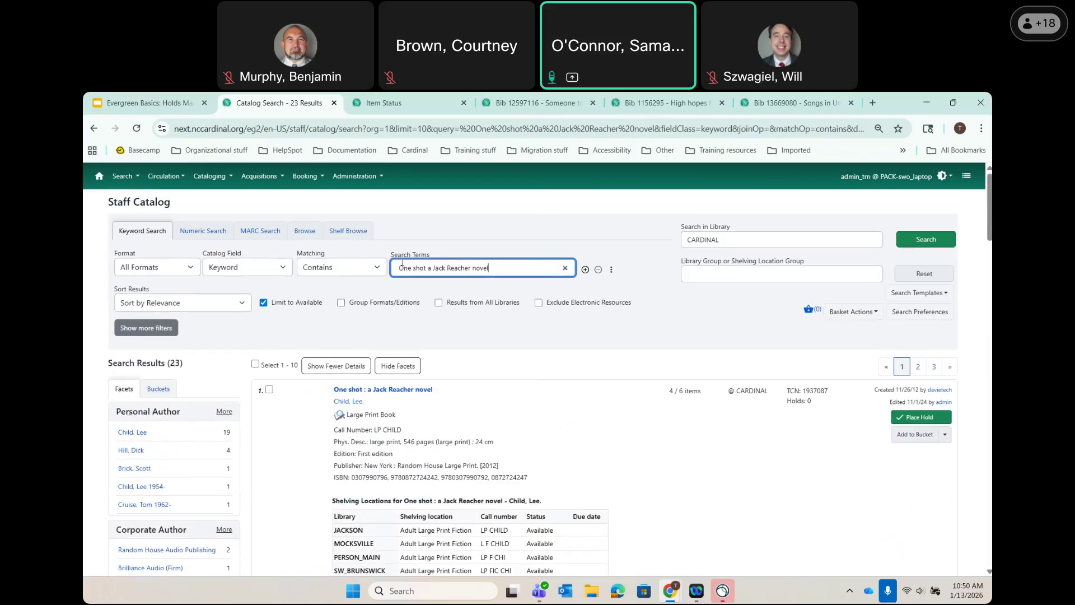
{"action": "left_click", "coordinate": [341, 303]}
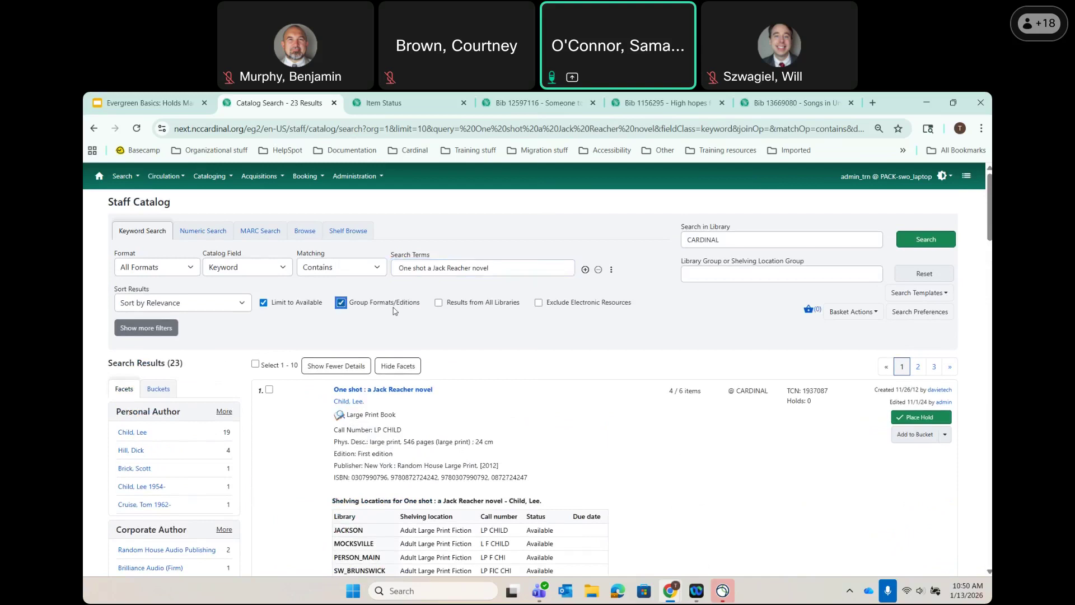
{"action": "left_click", "coordinate": [927, 239]}
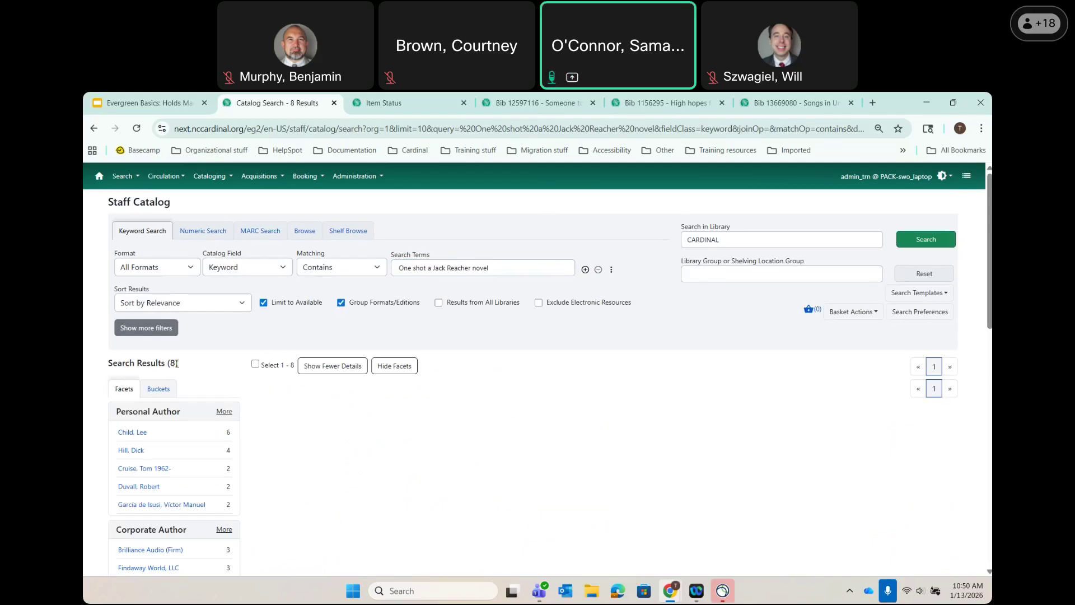
{"action": "double_click", "coordinate": [175, 363]}
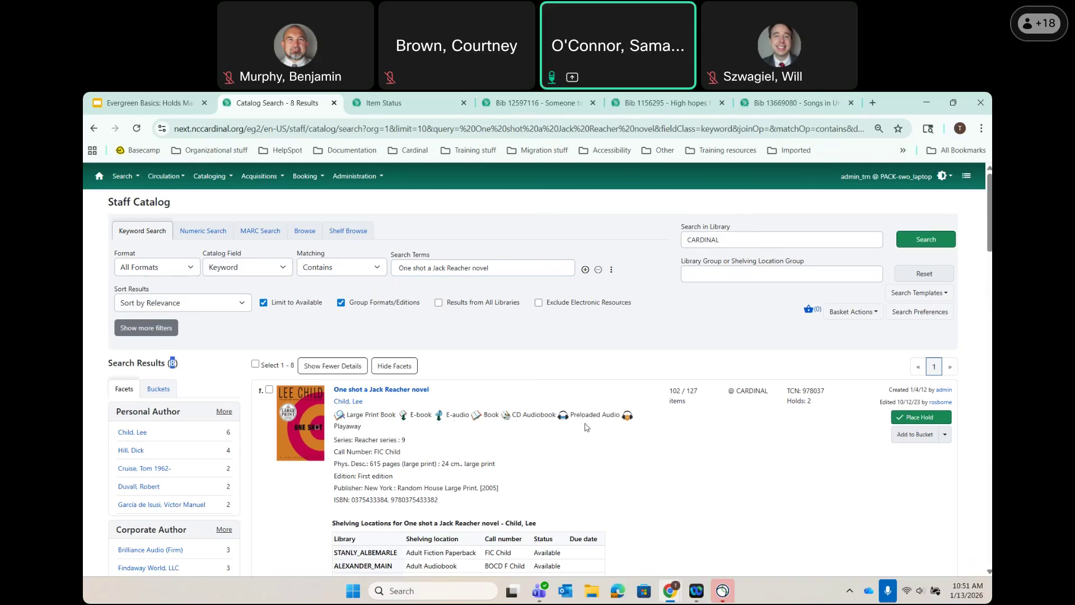
Open the metarecord hold form for the first grouped result, load the patron by barcode, and review the hold's format and language options.
{"action": "left_click", "coordinate": [930, 422]}
{"action": "type", "text": "SarahTr"}
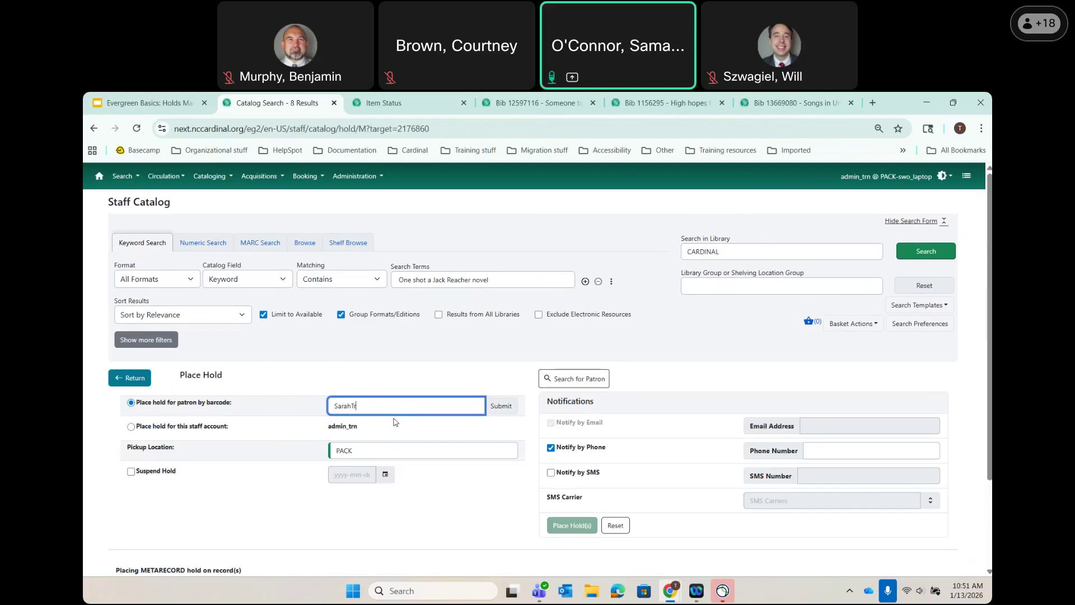
{"action": "type", "text": "aining"}
{"action": "key", "text": "Return"}
{"action": "left_click", "coordinate": [571, 524]}
{"action": "scroll", "coordinate": [336, 504], "scroll_direction": "down", "scroll_amount": 2}
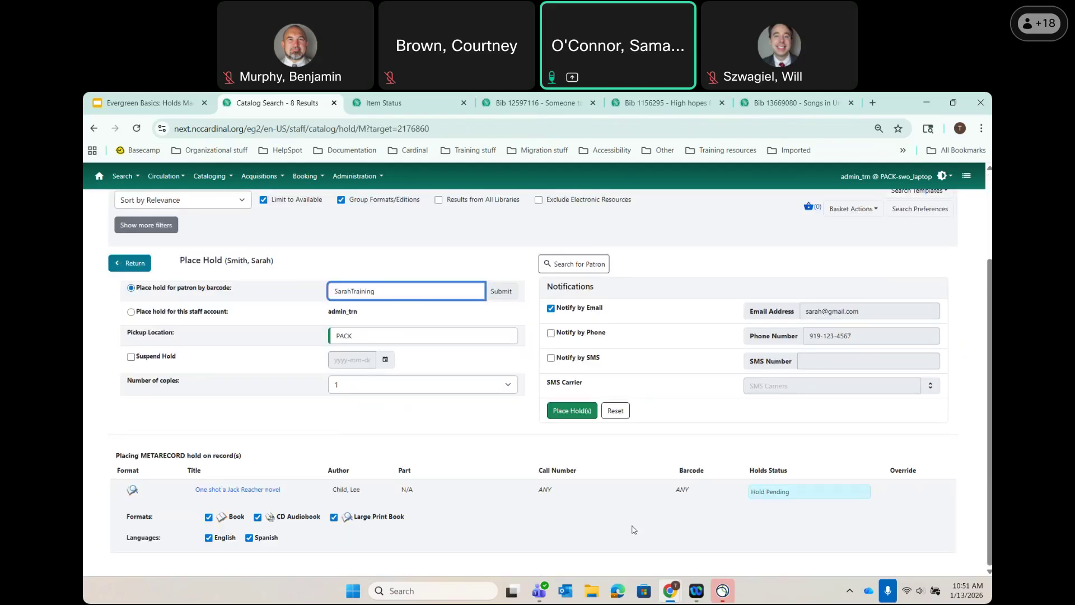
{"action": "left_click", "coordinate": [164, 456]}
{"action": "double_click", "coordinate": [164, 456]}
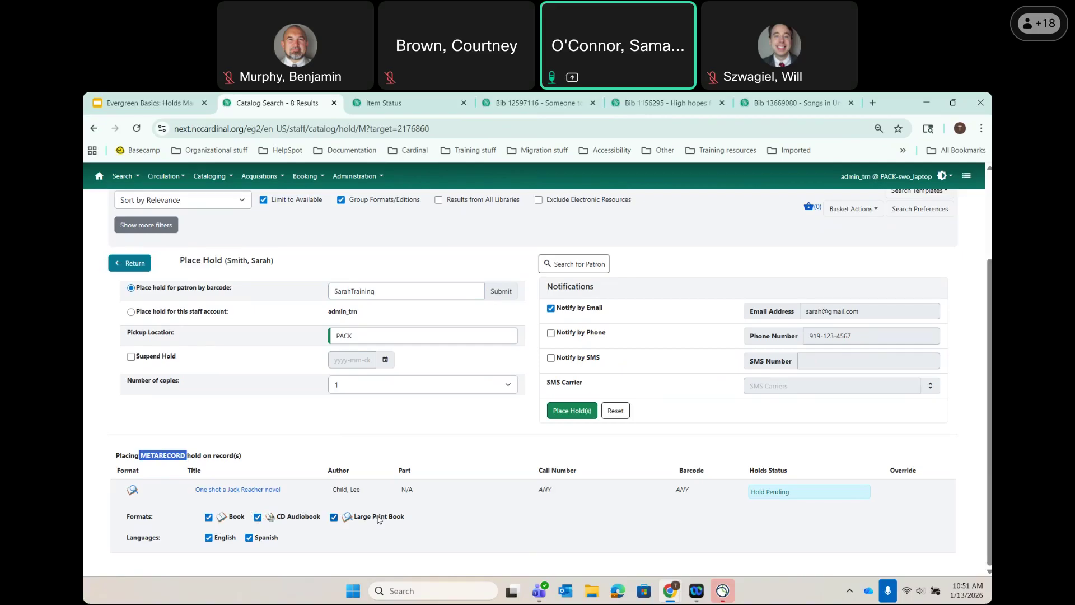
Exclude CD Audiobook and Spanish from the metarecord hold and place it.
{"action": "left_click", "coordinate": [258, 517]}
{"action": "left_click", "coordinate": [250, 538]}
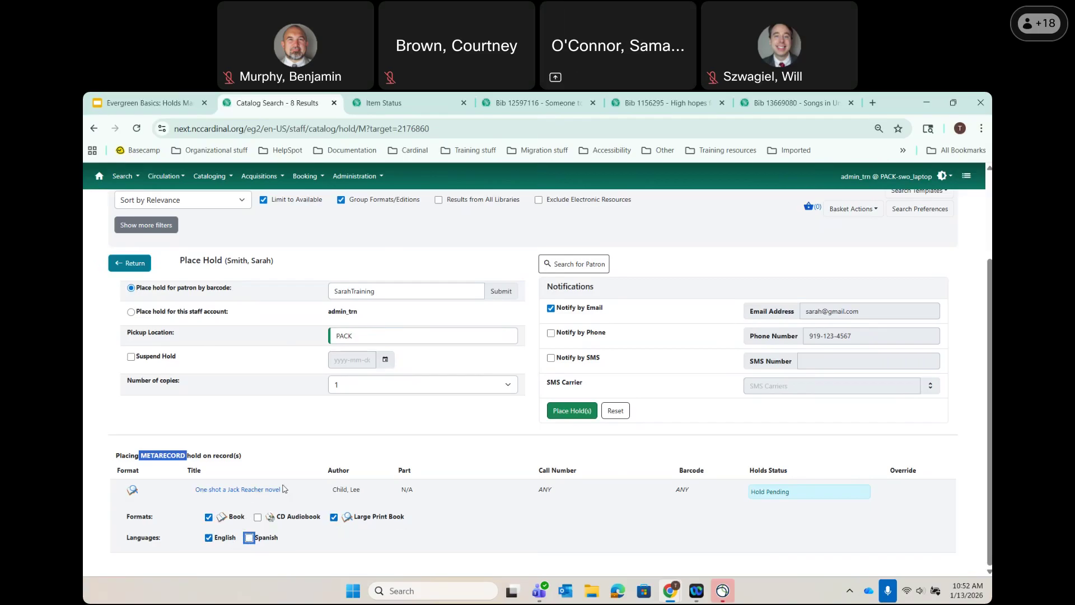
{"action": "left_click", "coordinate": [580, 410]}
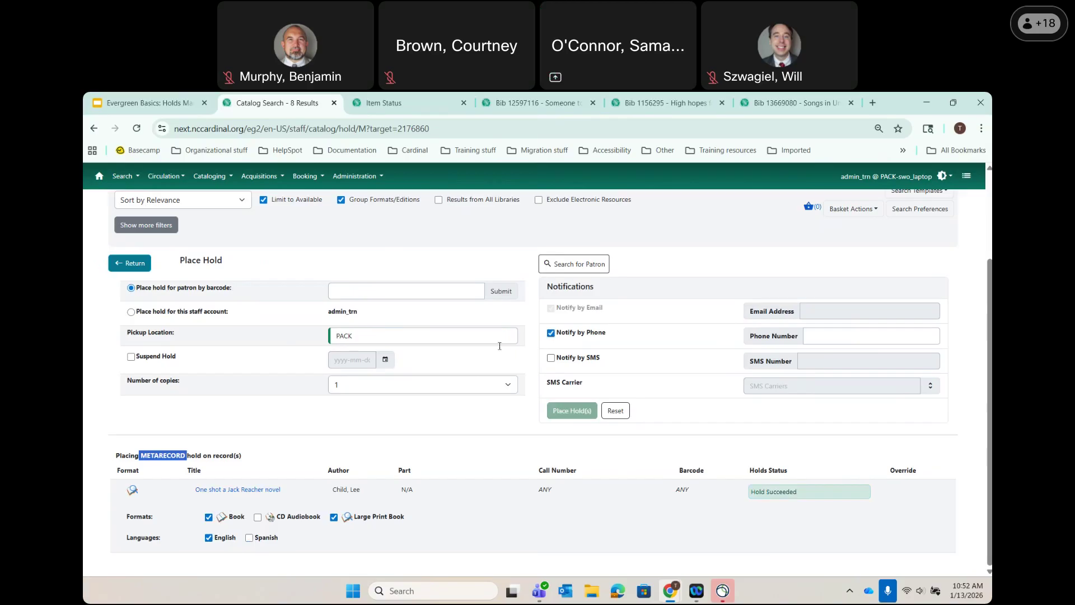
Find the patron by barcode in the patron search and open the account's list of holds.
{"action": "scroll", "coordinate": [500, 346], "scroll_direction": "up", "scroll_amount": 2}
{"action": "left_click", "coordinate": [122, 176]}
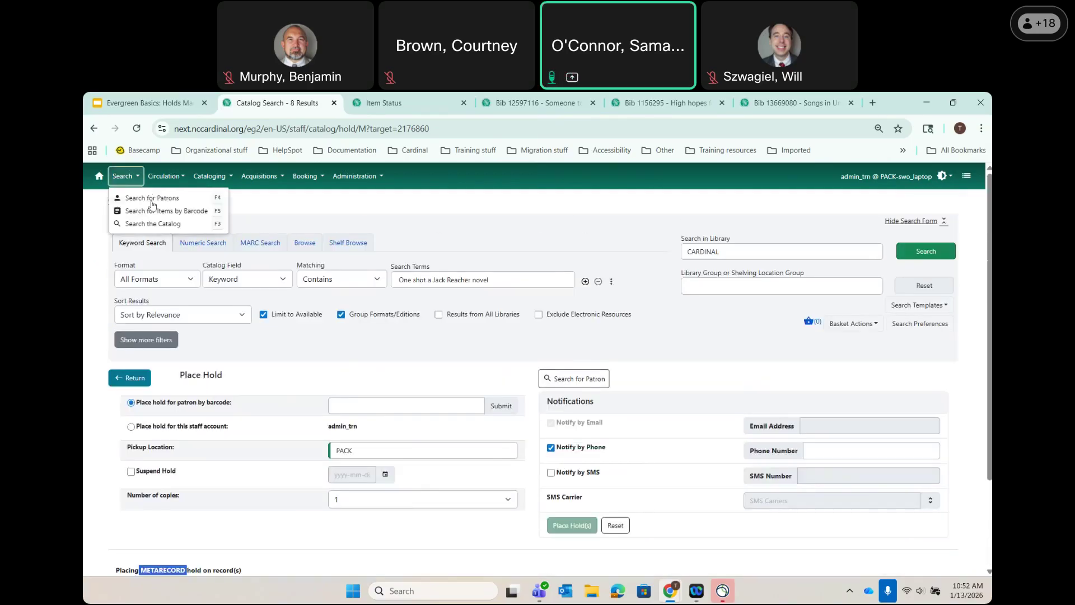
{"action": "left_click", "coordinate": [152, 200]}
{"action": "left_click", "coordinate": [387, 273]}
{"action": "type", "text": "SaranTraining"}
{"action": "key", "text": "Return"}
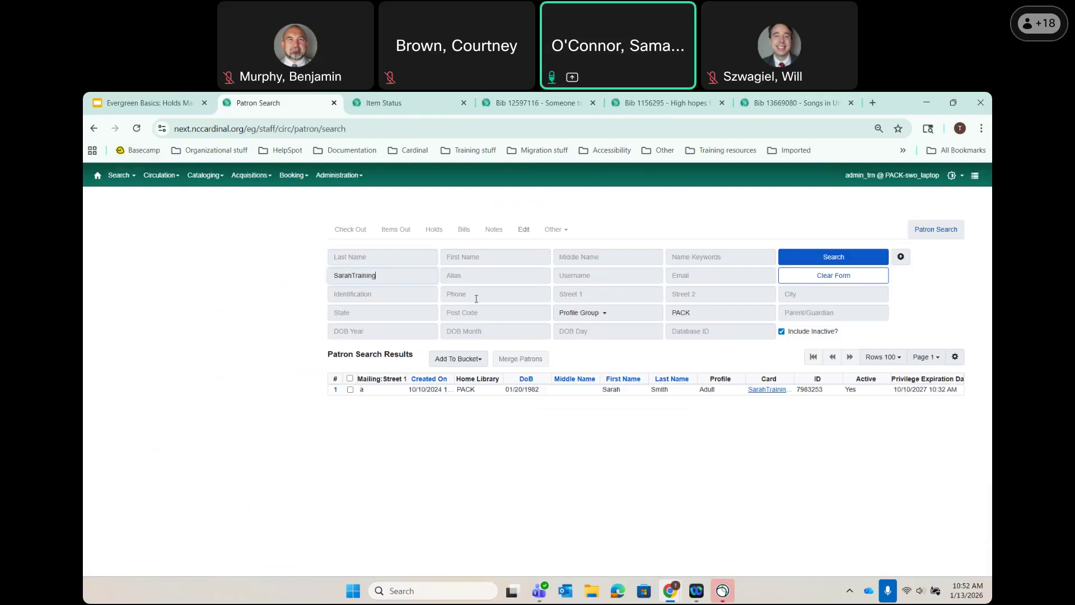
{"action": "left_click", "coordinate": [765, 390]}
{"action": "left_click", "coordinate": [455, 230]}
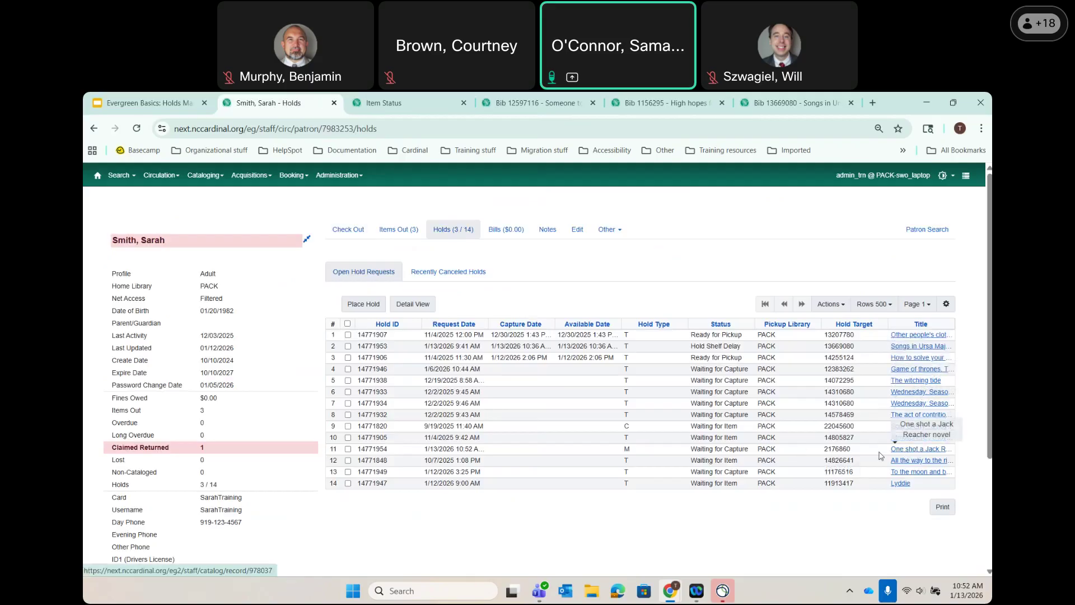
Select the type M hold for the Jack Reacher title and add the Potential Items column to the holds list.
{"action": "left_click", "coordinate": [626, 448]}
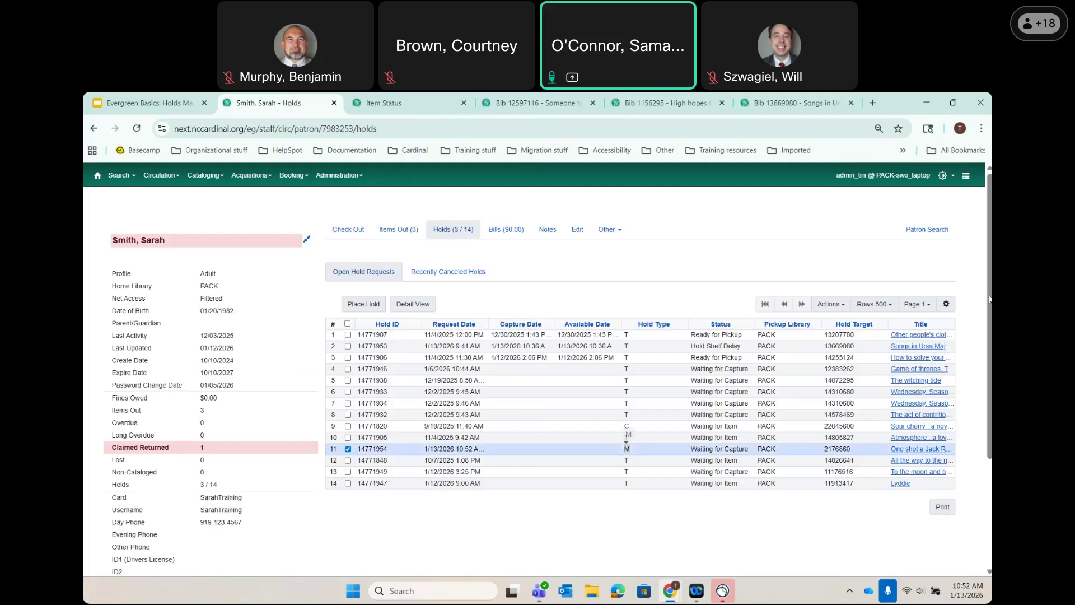
{"action": "left_click", "coordinate": [946, 304]}
{"action": "scroll", "coordinate": [933, 400], "scroll_direction": "down", "scroll_amount": 2}
{"action": "scroll", "coordinate": [933, 400], "scroll_direction": "down", "scroll_amount": 1}
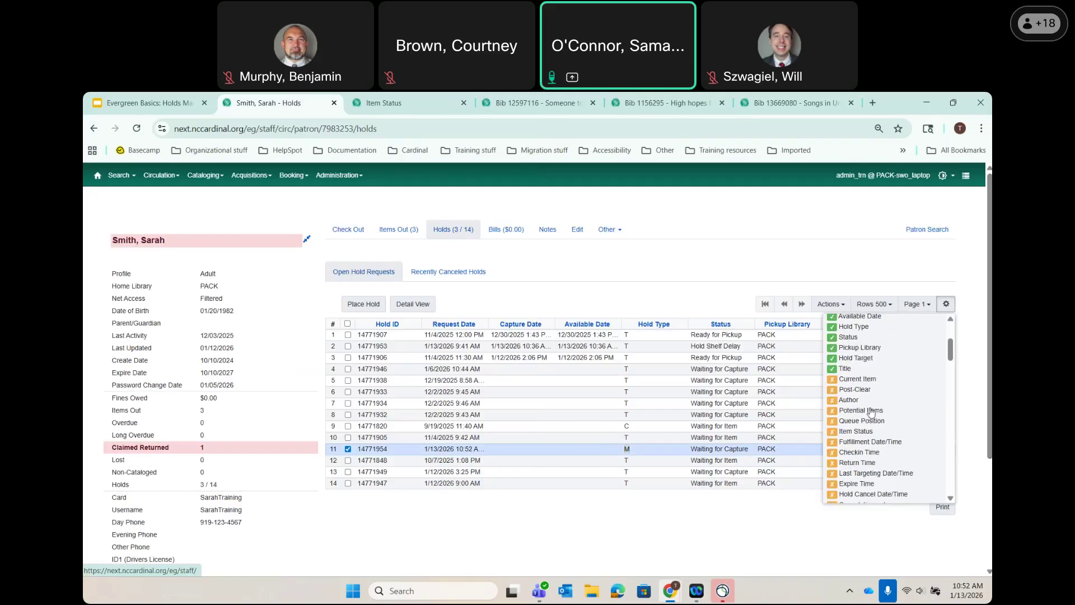
{"action": "left_click", "coordinate": [871, 410]}
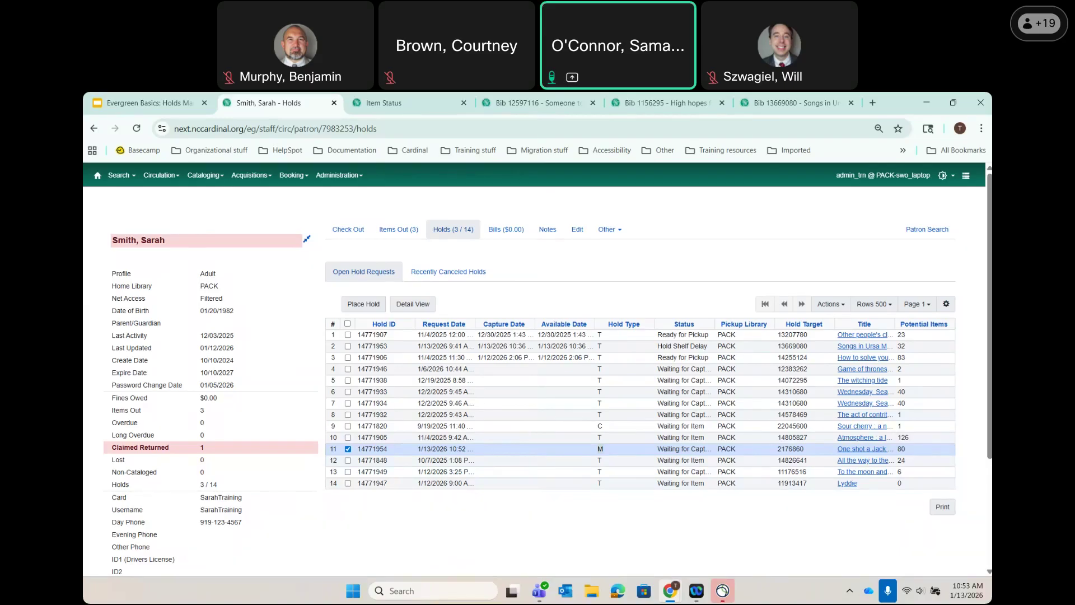
Switch to the slides, advance from Metarecord Holds to the options for placing holds, and return to the patron's holds in Evergreen.
{"action": "left_click", "coordinate": [110, 104]}
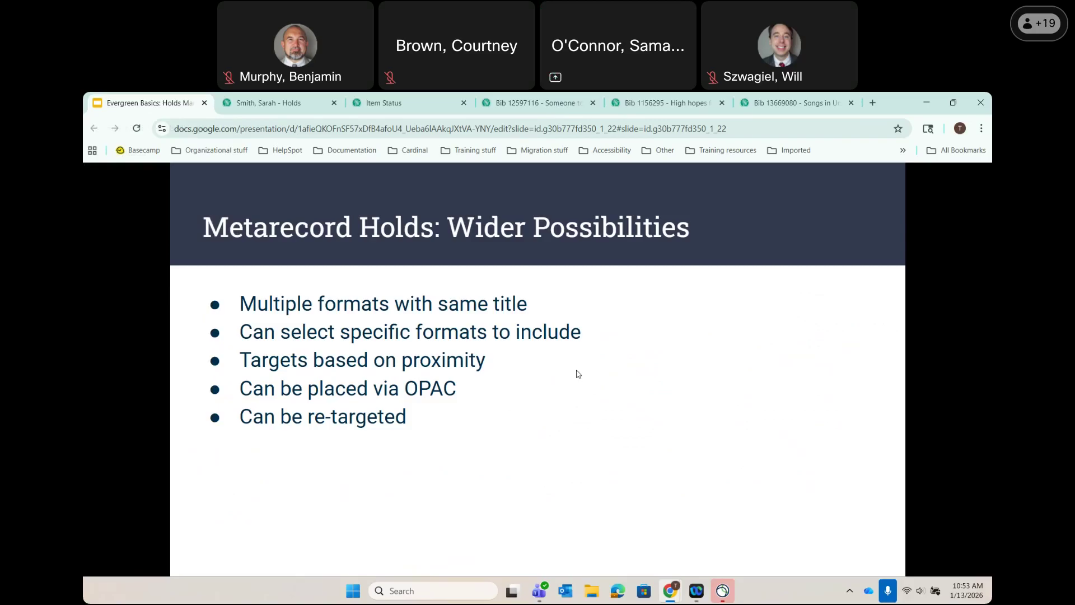
{"action": "key", "text": "Right"}
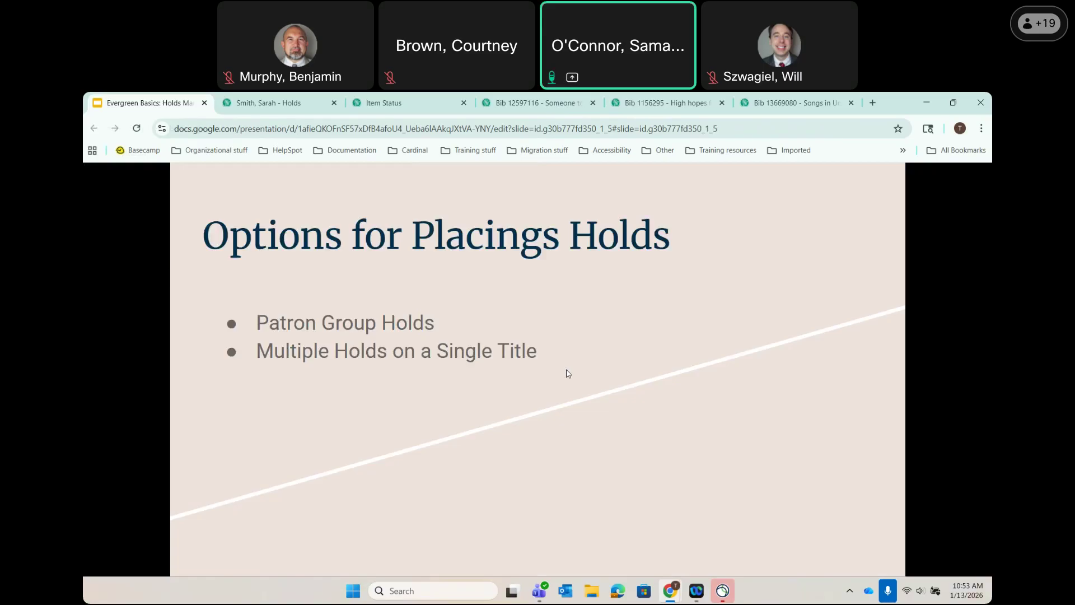
{"action": "left_click", "coordinate": [268, 102]}
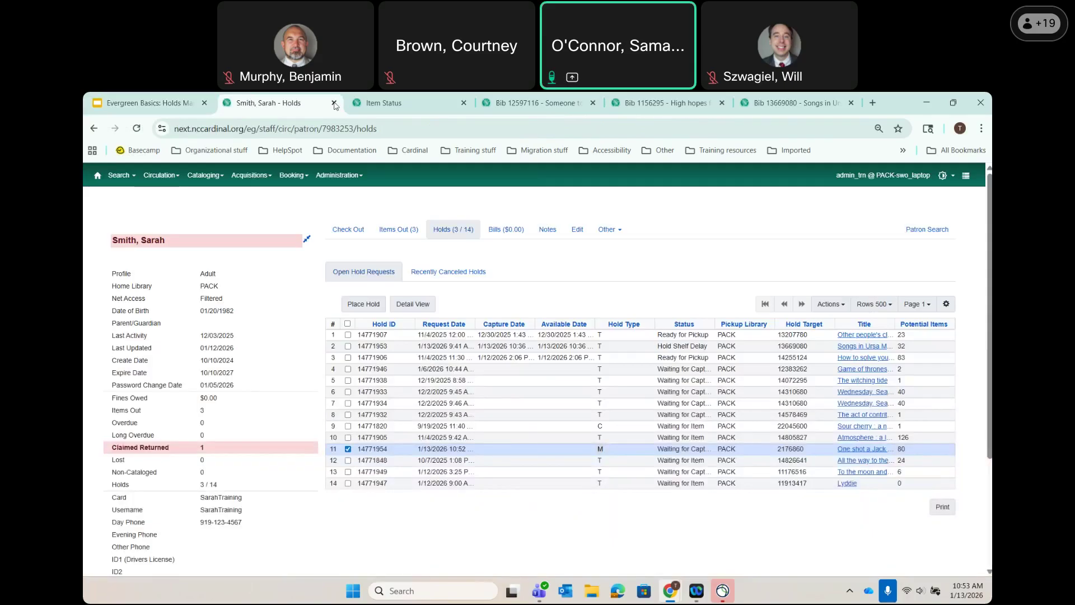
Open a new catalog search and run a keyword search for "One shot a Jack Reacher novel:" with Group Formats/Editions enabled.
{"action": "left_click", "coordinate": [204, 175]}
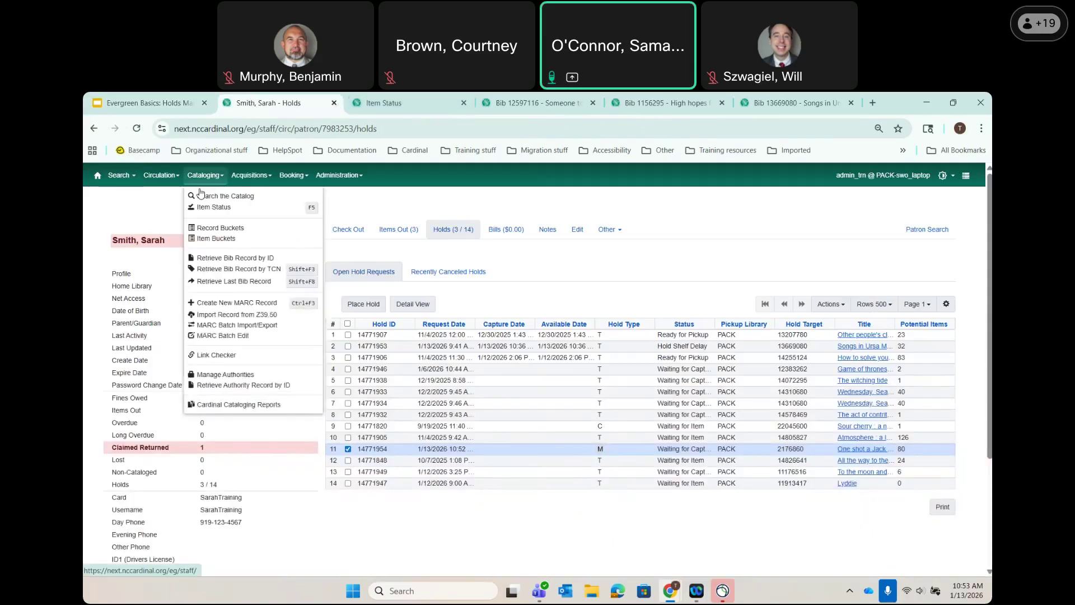
{"action": "left_click", "coordinate": [220, 197]}
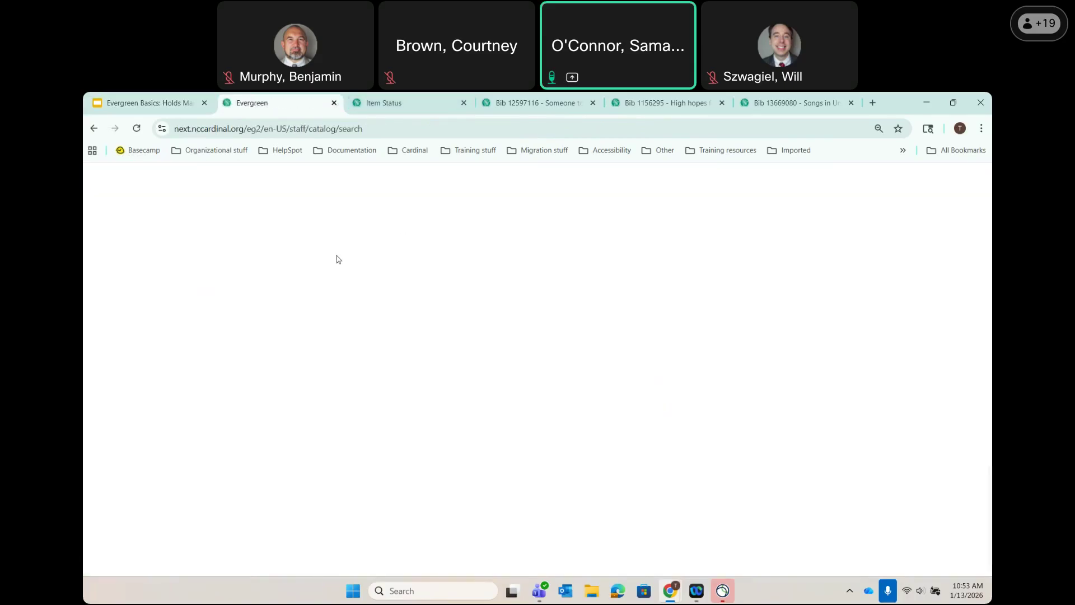
{"action": "left_click", "coordinate": [123, 233]}
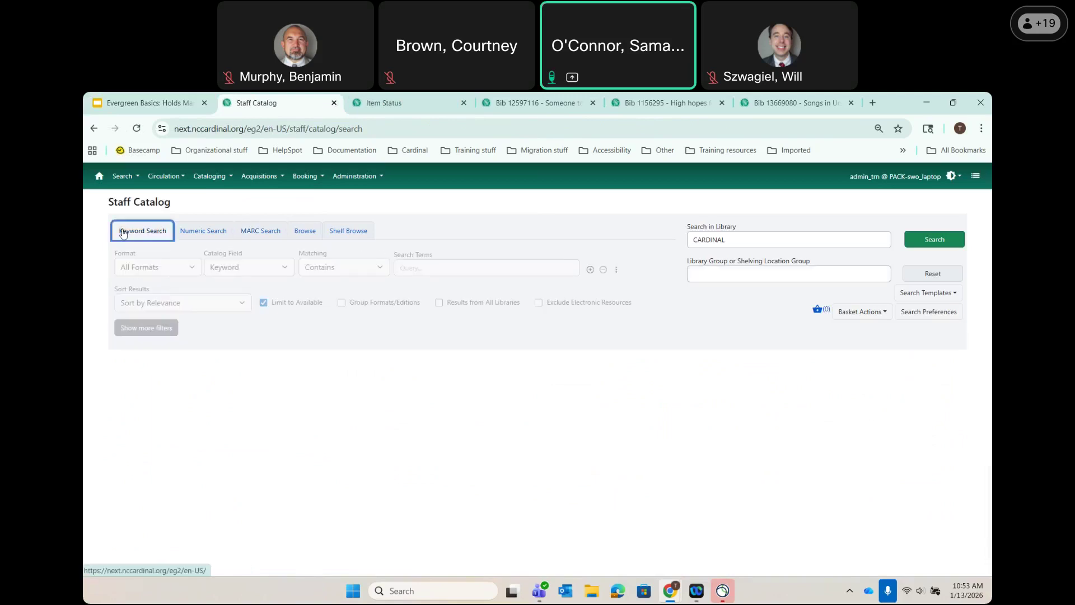
{"action": "left_click", "coordinate": [341, 303]}
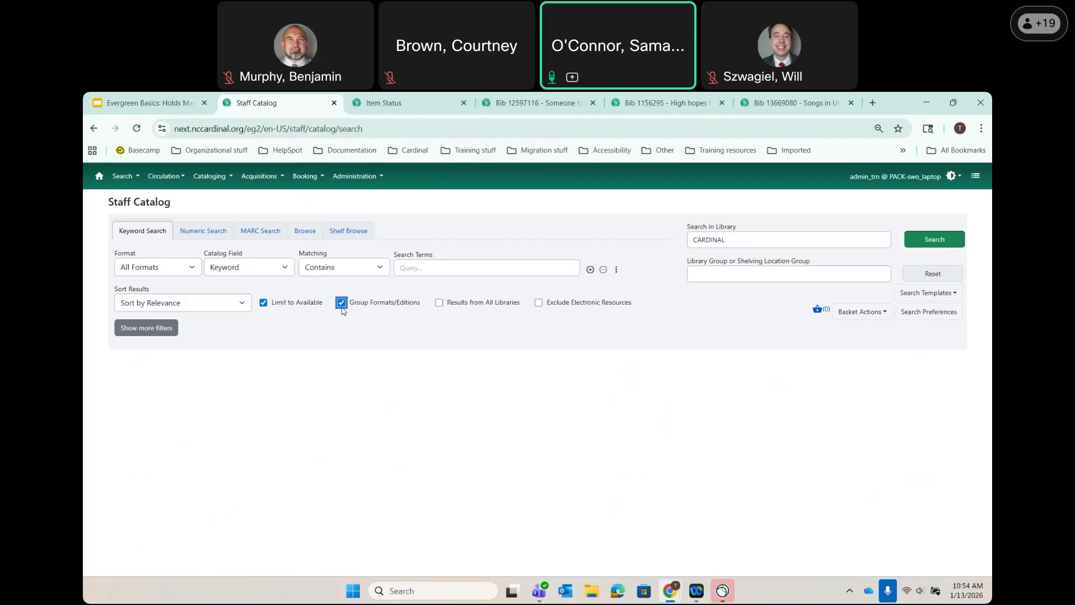
{"action": "left_click", "coordinate": [456, 267]}
{"action": "type", "text": "One shot a Jack Reacher novel;"}
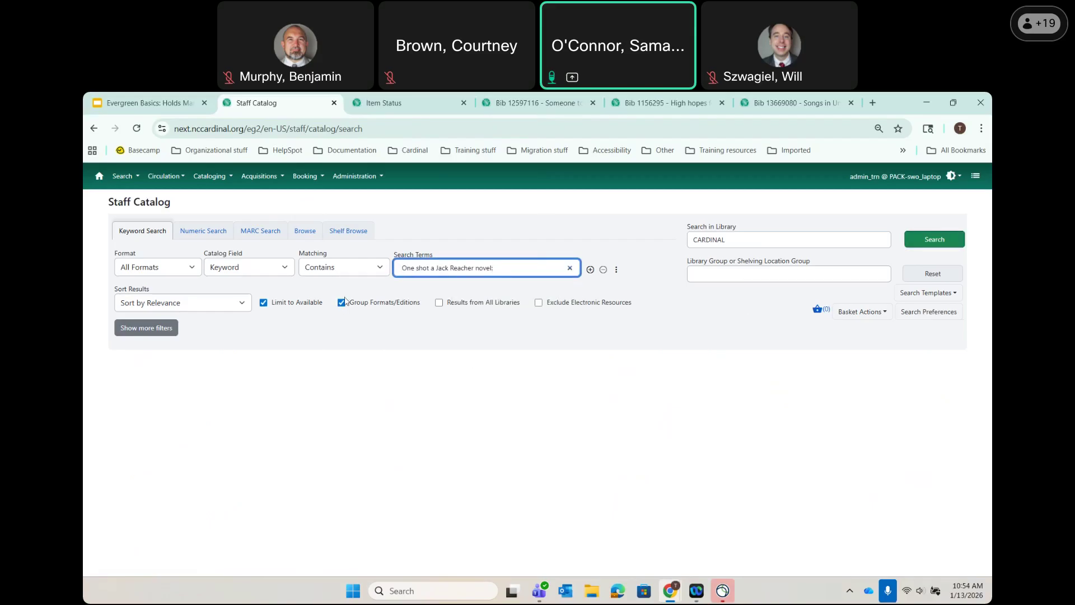
{"action": "left_click", "coordinate": [921, 236]}
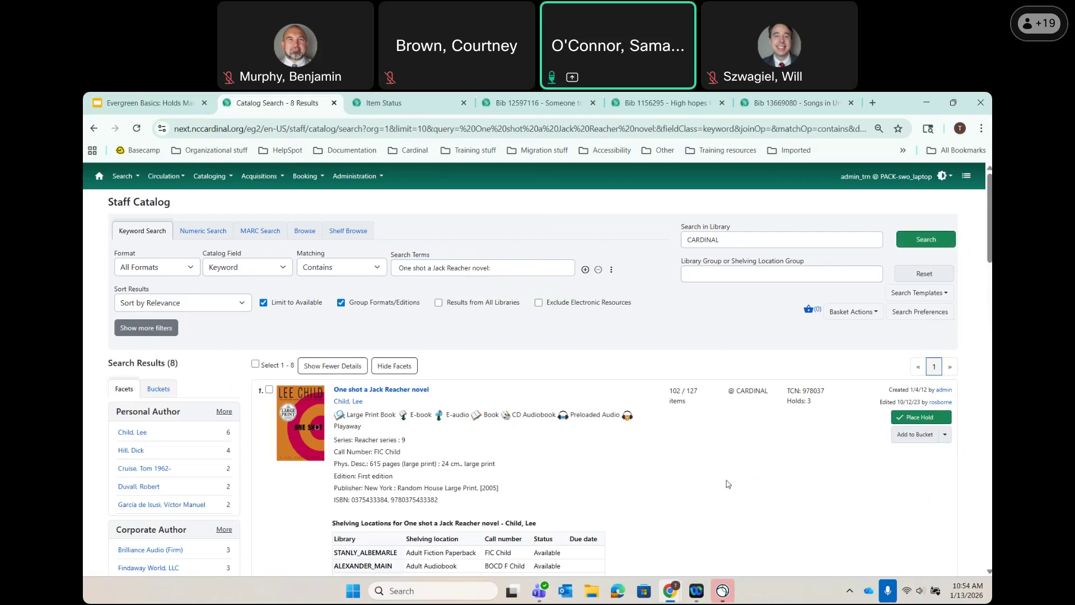
Start a metarecord hold on One shot a Jack Reacher novel, exclude Spanish and the CD Audiobook format, and switch to the slides.
{"action": "left_click", "coordinate": [941, 417]}
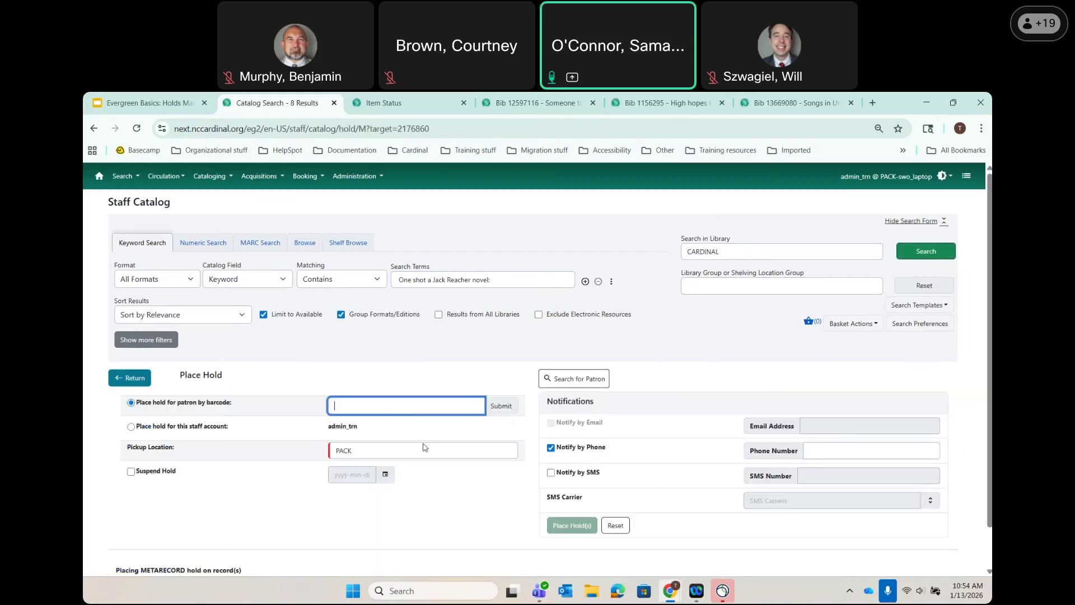
{"action": "scroll", "coordinate": [441, 487], "scroll_direction": "down", "scroll_amount": 2}
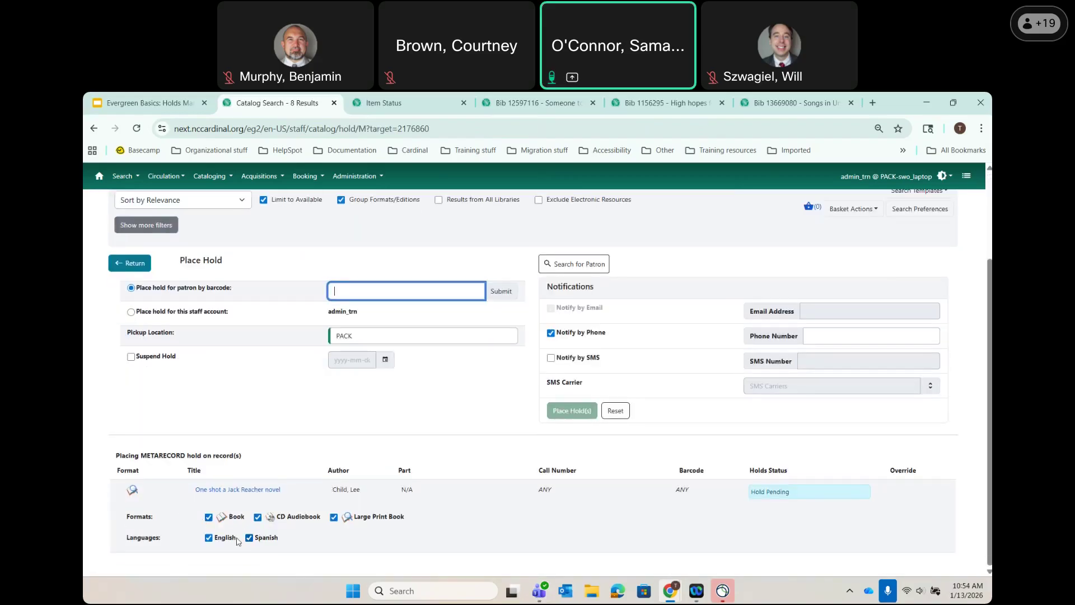
{"action": "left_click", "coordinate": [250, 538]}
{"action": "left_click", "coordinate": [258, 517]}
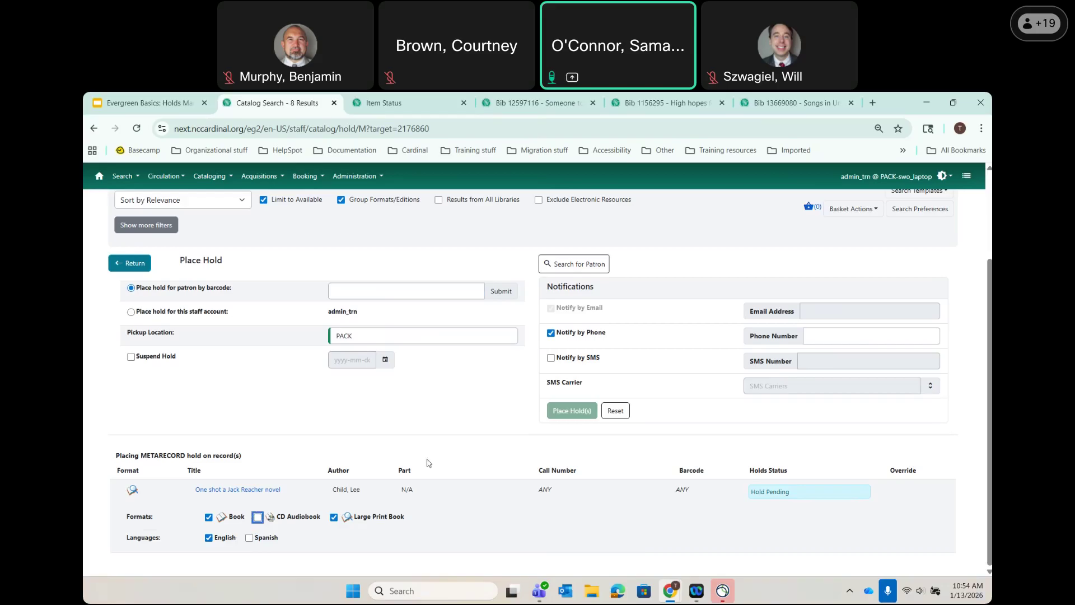
{"action": "left_click", "coordinate": [164, 97]}
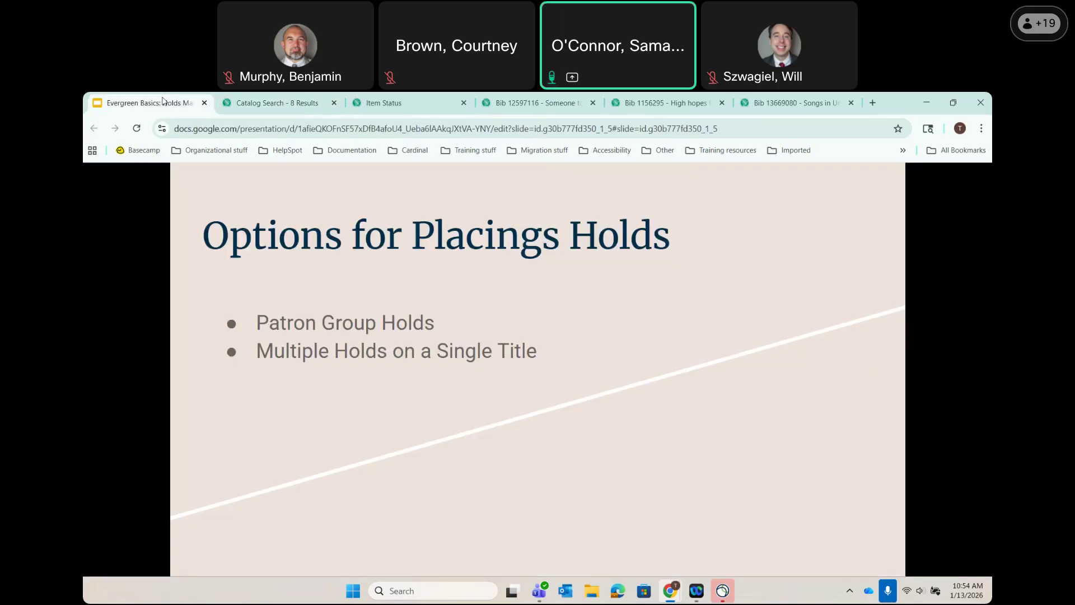
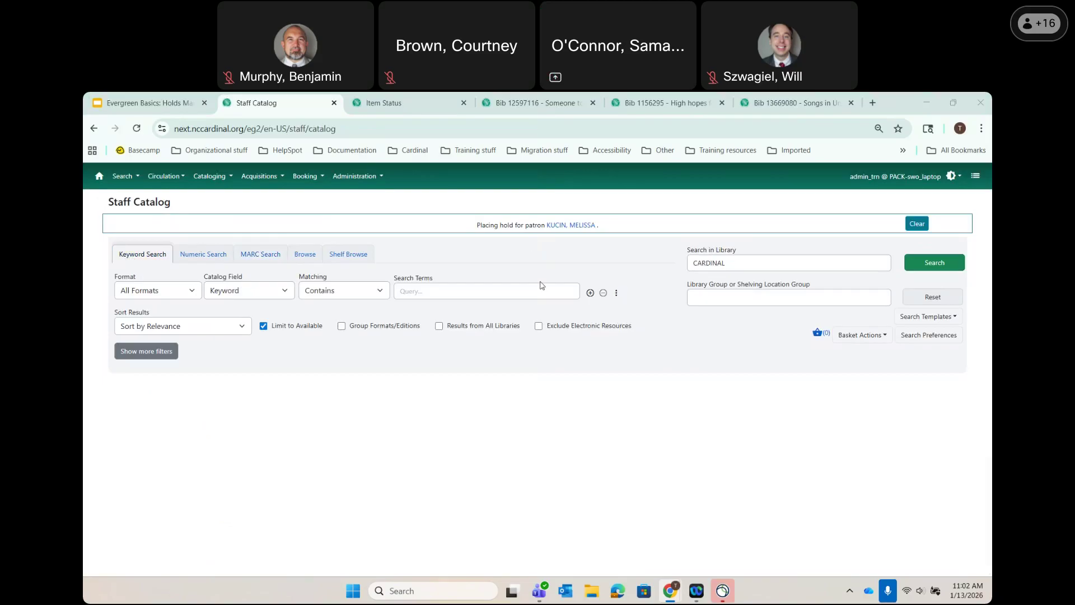
Run a keyword search for "Wild Dark Shore" and start a title hold on the regular book edition published by Flatiron Books.
{"action": "left_click", "coordinate": [499, 290]}
{"action": "type", "text": "Wild Dark Shore"}
{"action": "key", "text": "Return"}
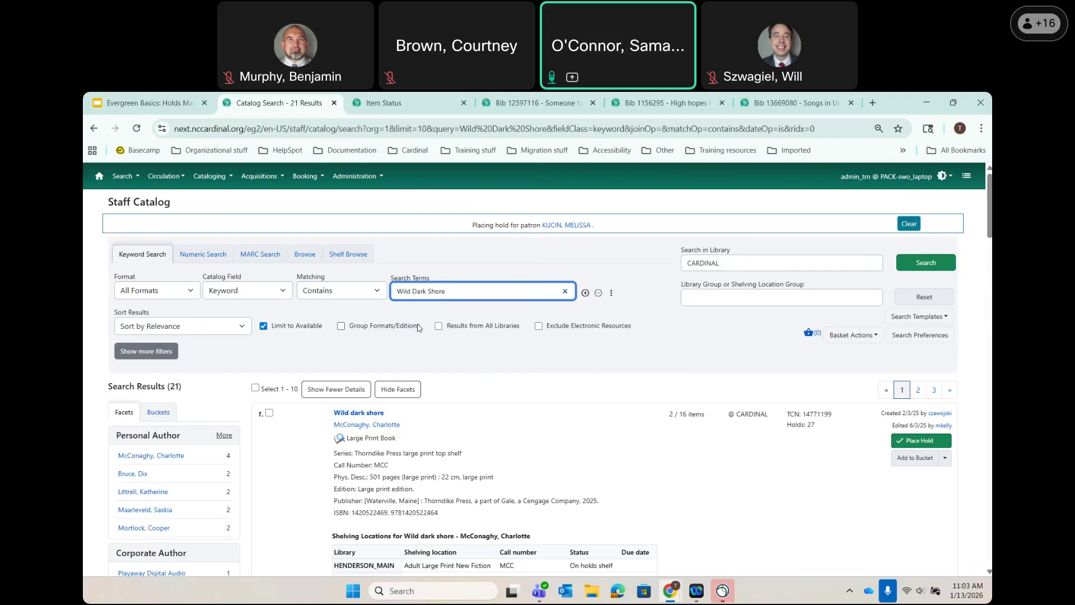
{"action": "scroll", "coordinate": [498, 401], "scroll_direction": "down", "scroll_amount": 4}
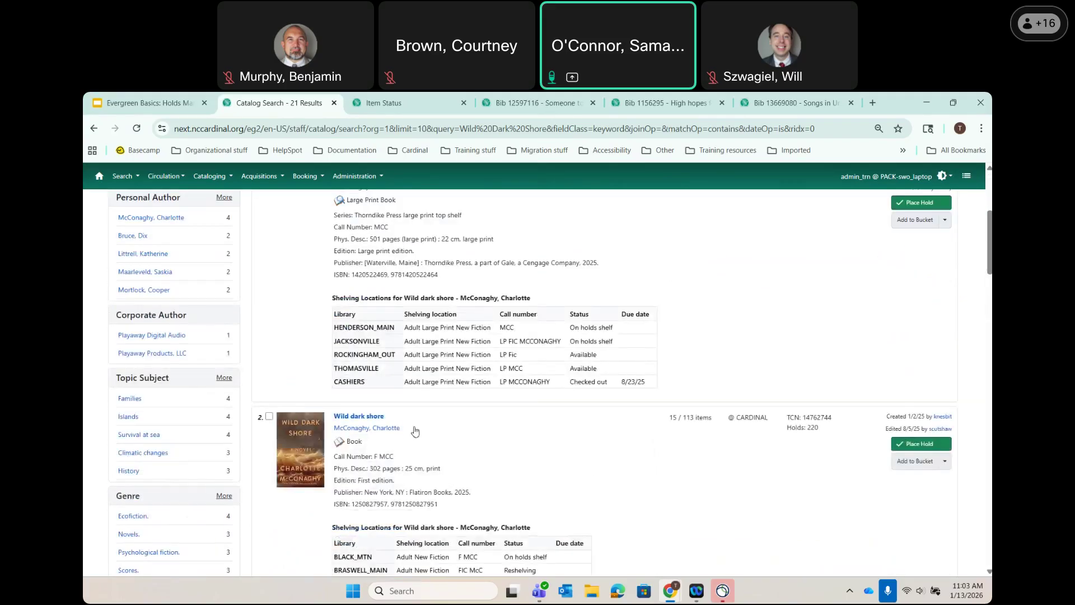
{"action": "left_click", "coordinate": [921, 444]}
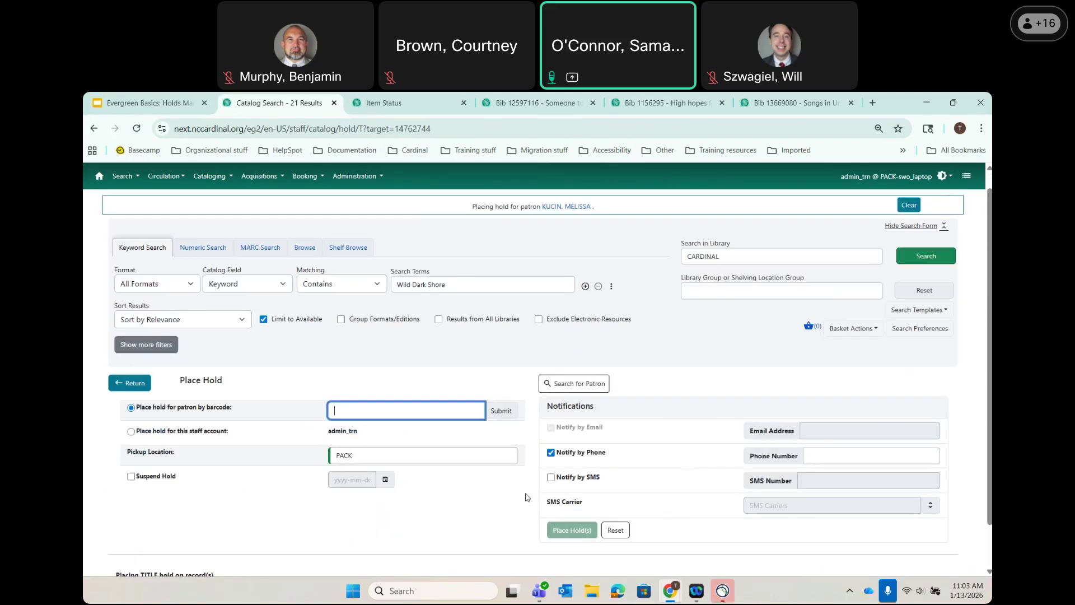
Enter the adult book club account's barcode, set the number of copies to 15, and place the holds.
{"action": "type", "text": "AdultBookClub"}
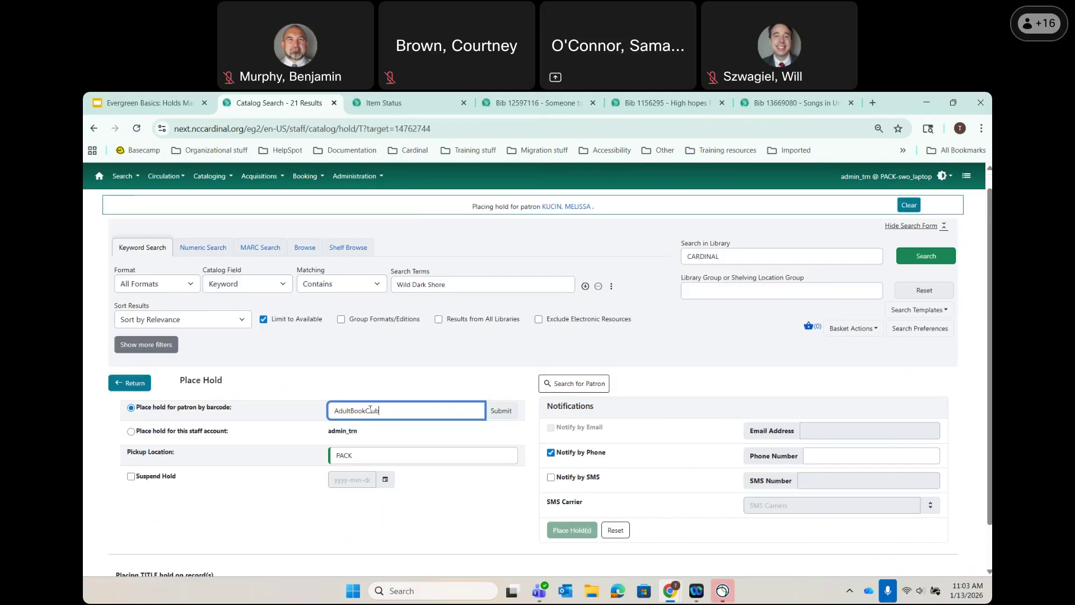
{"action": "key", "text": "Return"}
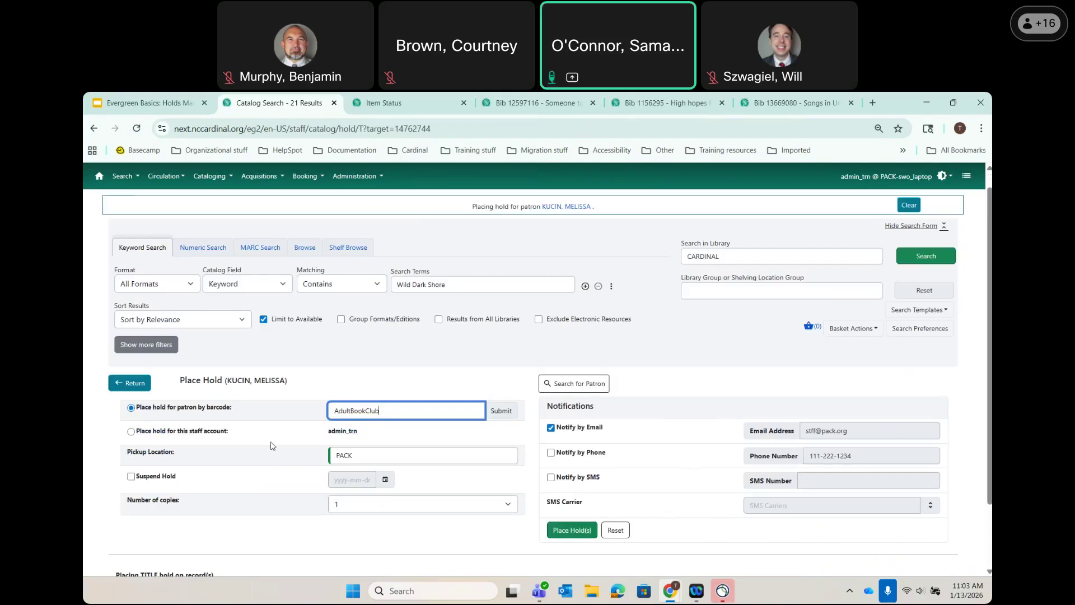
{"action": "scroll", "coordinate": [322, 374], "scroll_direction": "down", "scroll_amount": 3}
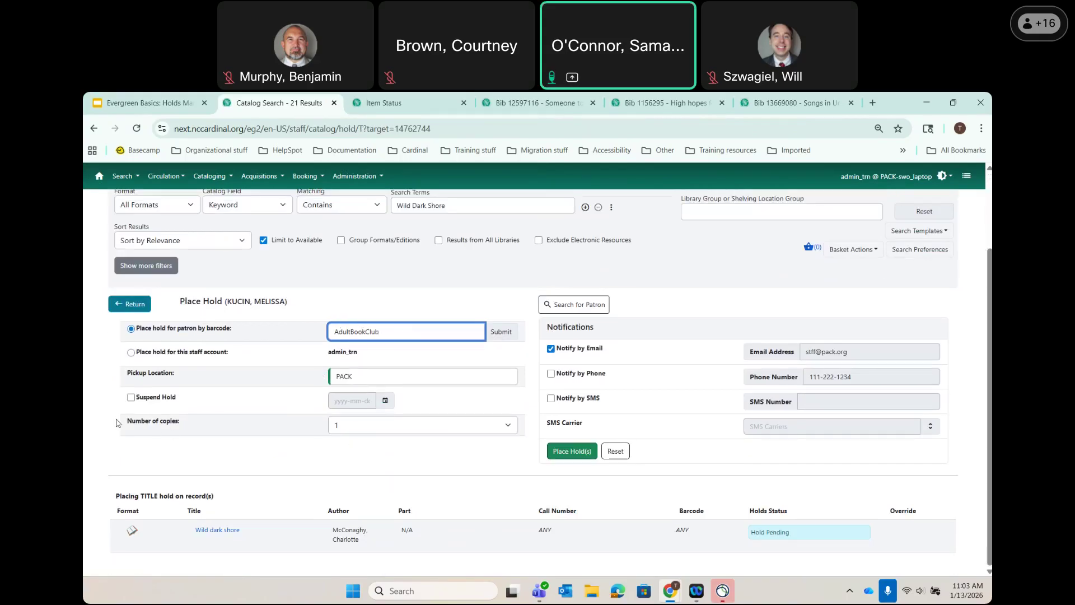
{"action": "left_click", "coordinate": [349, 432]}
{"action": "left_click", "coordinate": [343, 409]}
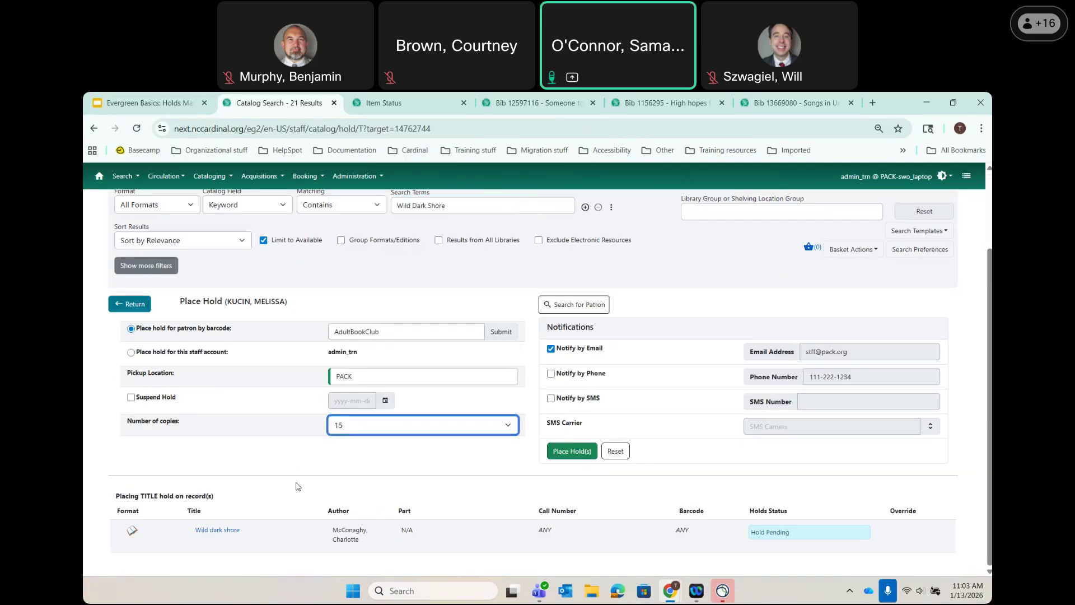
{"action": "left_click", "coordinate": [582, 451]}
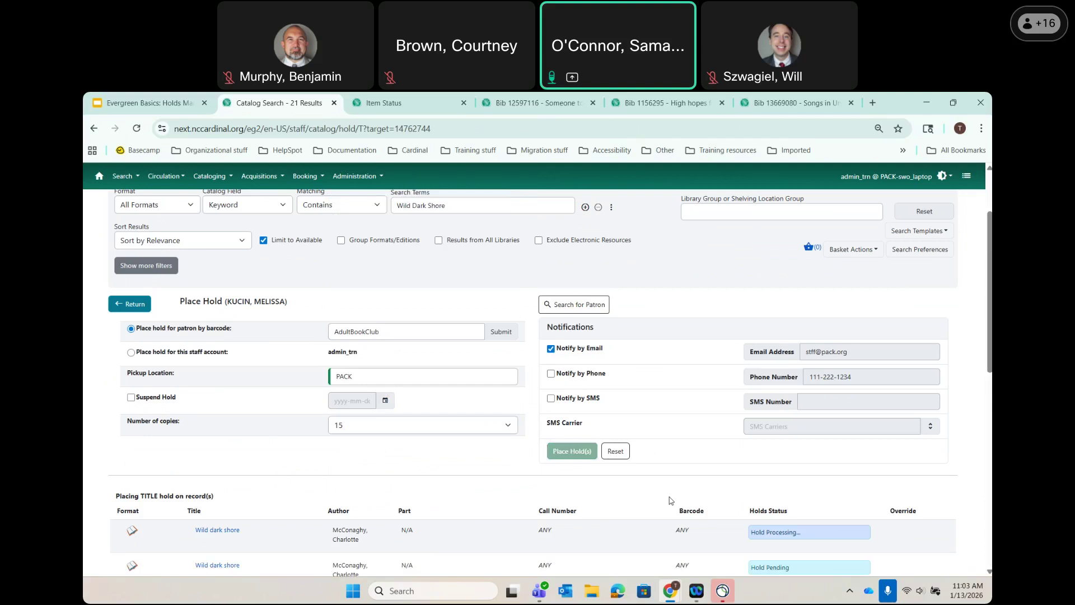
Override all the age-protected Wild dark shore holds and open the book club account's list of holds.
{"action": "scroll", "coordinate": [671, 495], "scroll_direction": "down", "scroll_amount": 2}
{"action": "scroll", "coordinate": [671, 495], "scroll_direction": "down", "scroll_amount": 4}
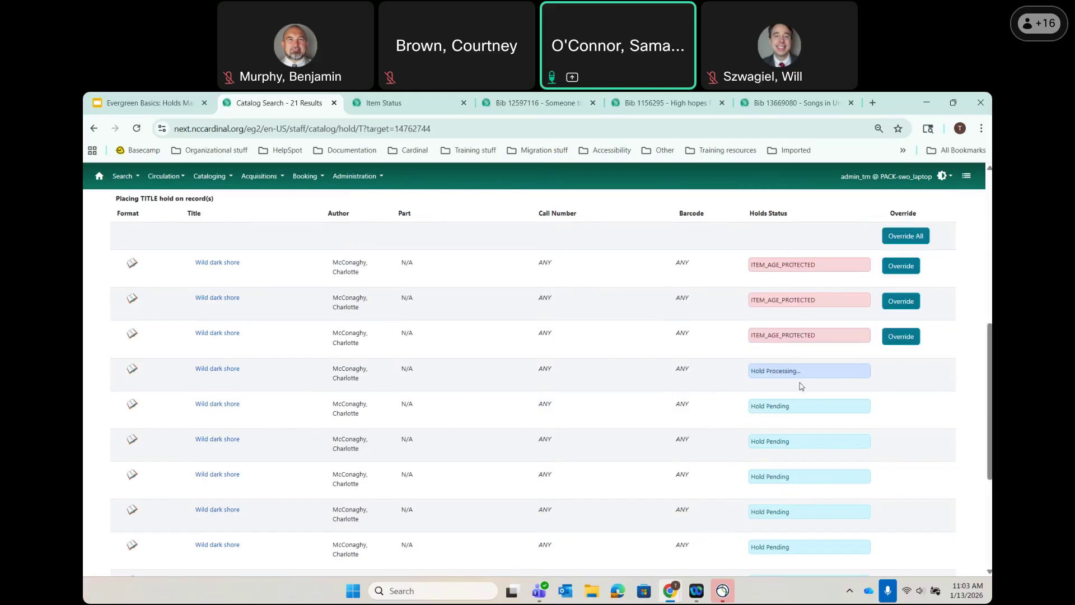
{"action": "left_click", "coordinate": [915, 300]}
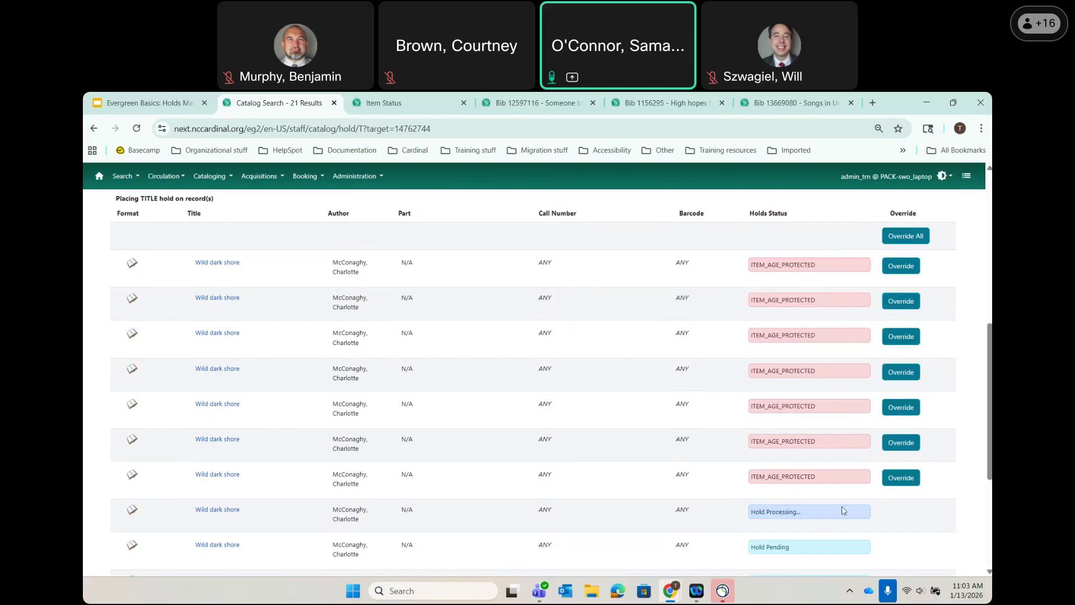
{"action": "left_click", "coordinate": [923, 245]}
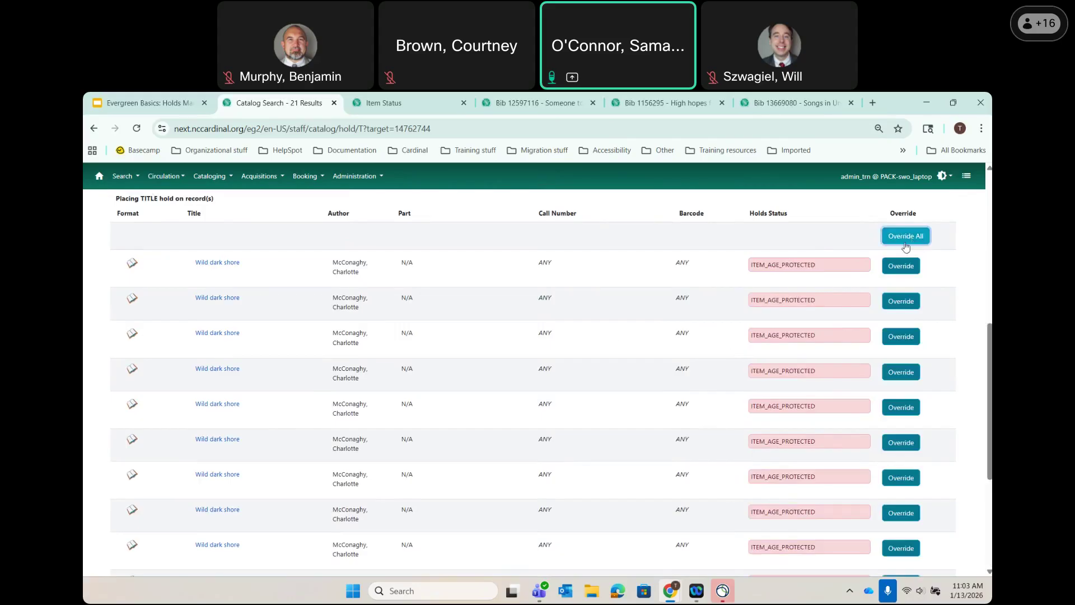
{"action": "scroll", "coordinate": [818, 349], "scroll_direction": "down", "scroll_amount": 3}
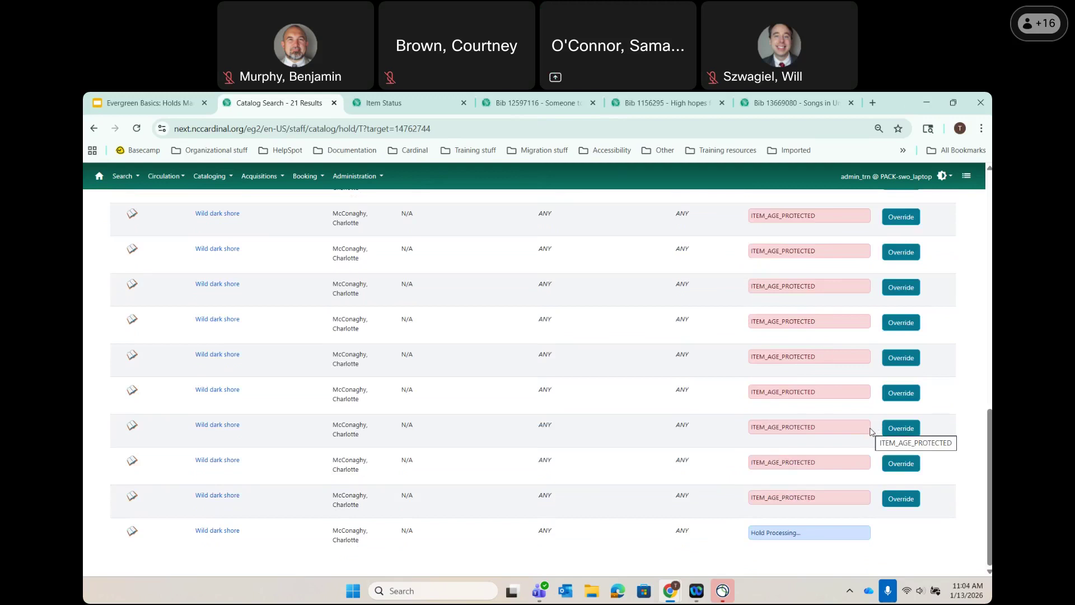
{"action": "scroll", "coordinate": [871, 431], "scroll_direction": "up", "scroll_amount": 10}
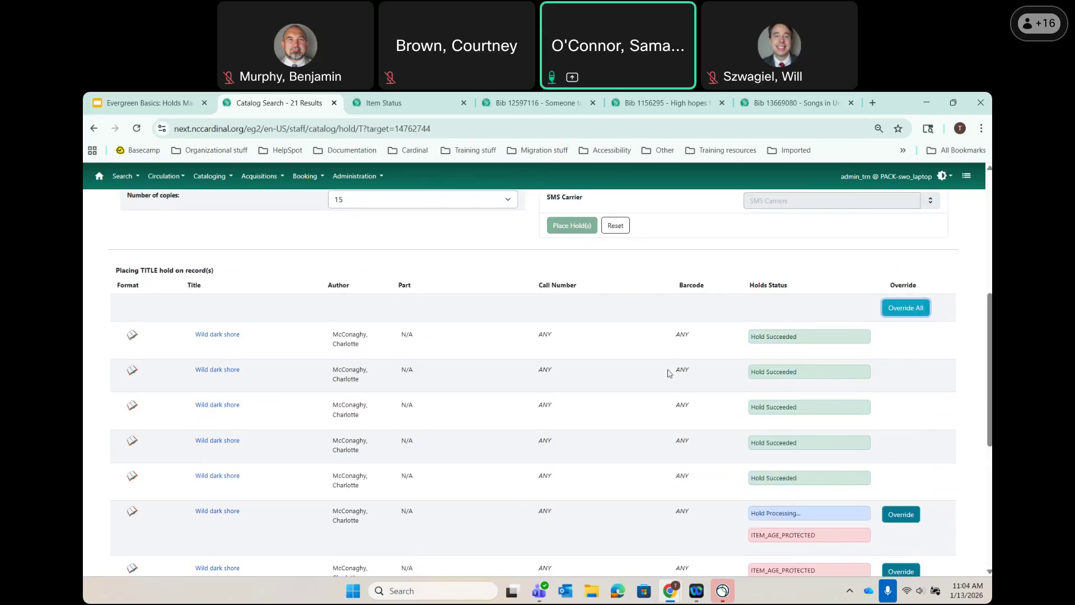
{"action": "scroll", "coordinate": [386, 258], "scroll_direction": "up", "scroll_amount": 5}
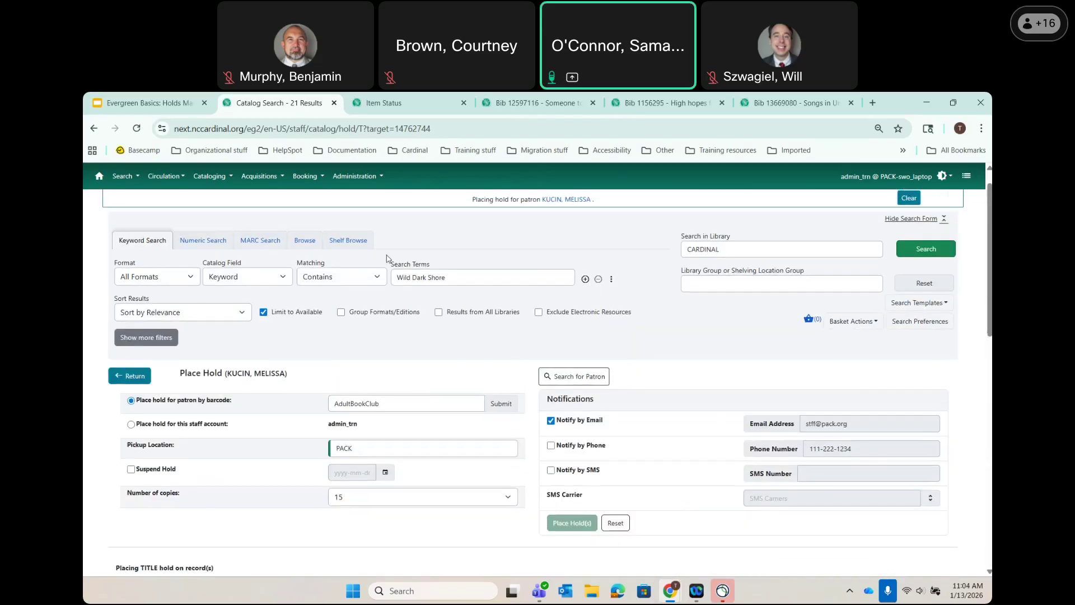
{"action": "left_click", "coordinate": [560, 200]}
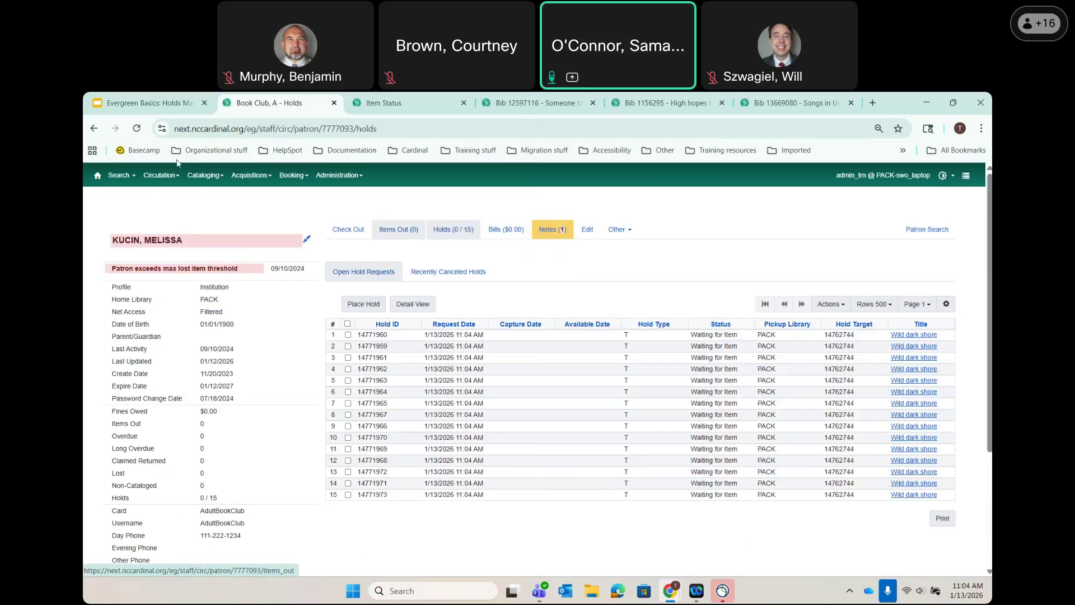
Return to the Wild Dark Shore search results and open the hold form for the large print edition.
{"action": "left_click", "coordinate": [93, 128]}
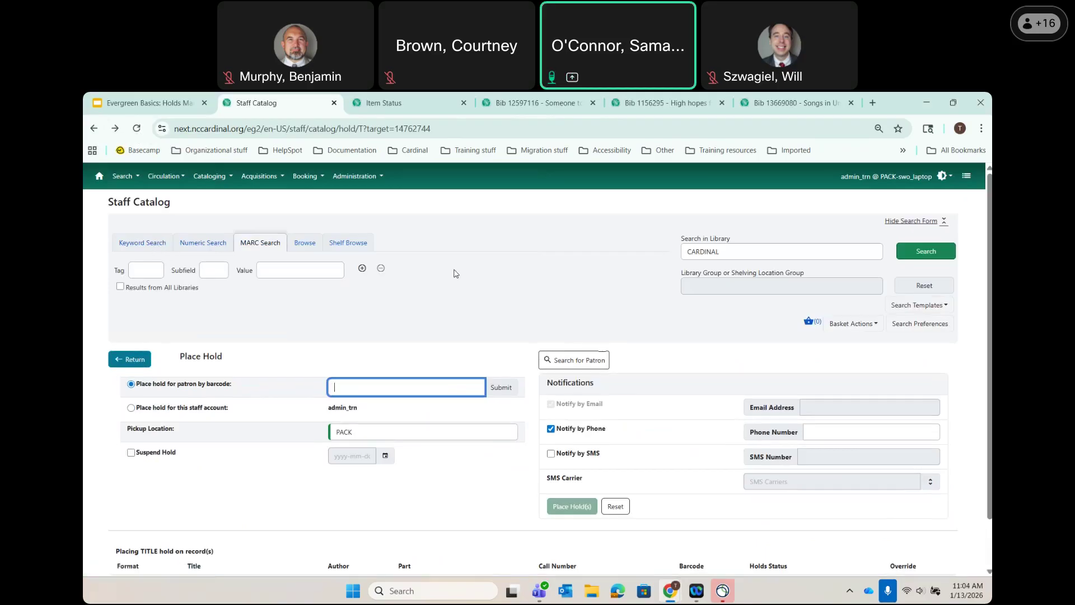
{"action": "left_click", "coordinate": [144, 360]}
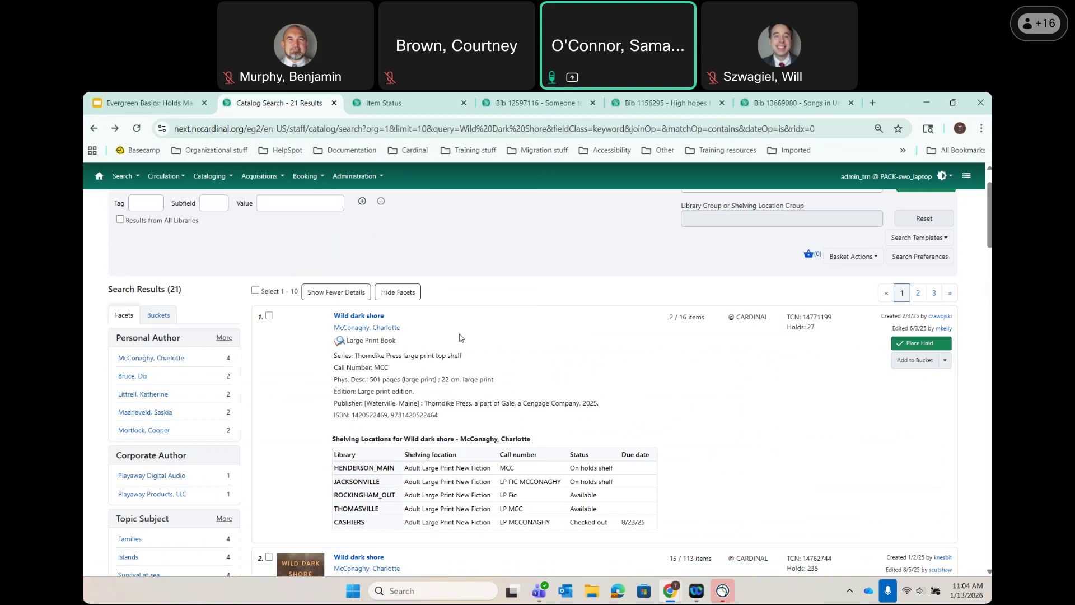
{"action": "left_click", "coordinate": [934, 348]}
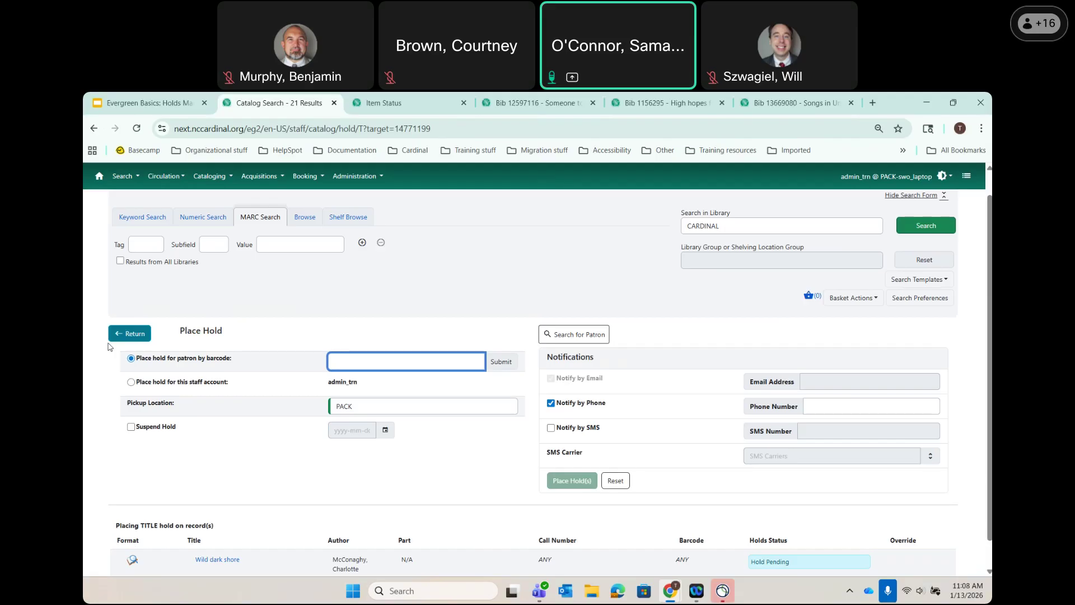
{"action": "left_click", "coordinate": [615, 114]}
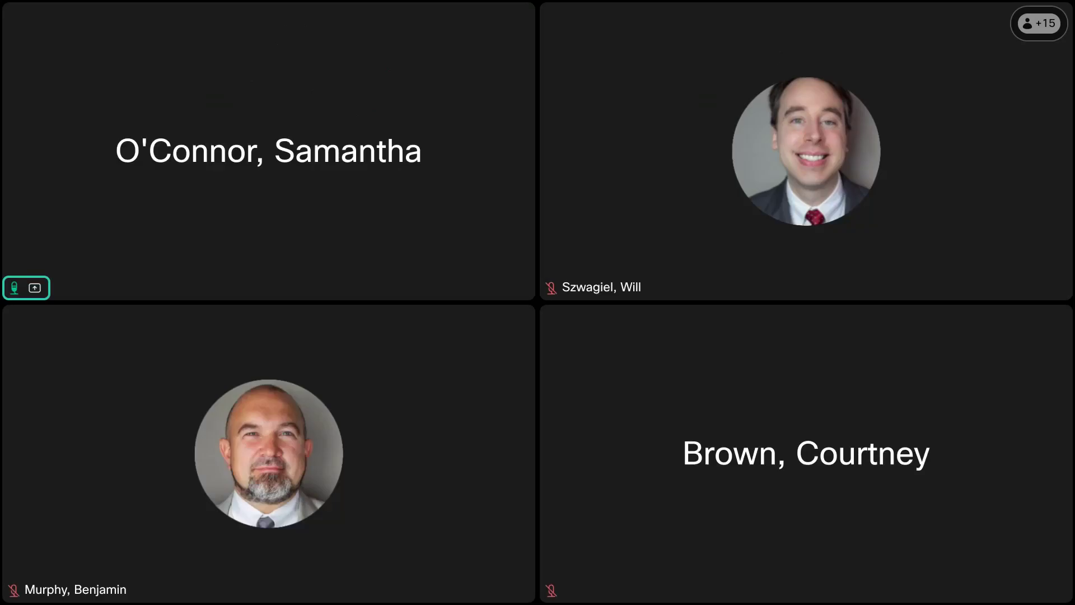